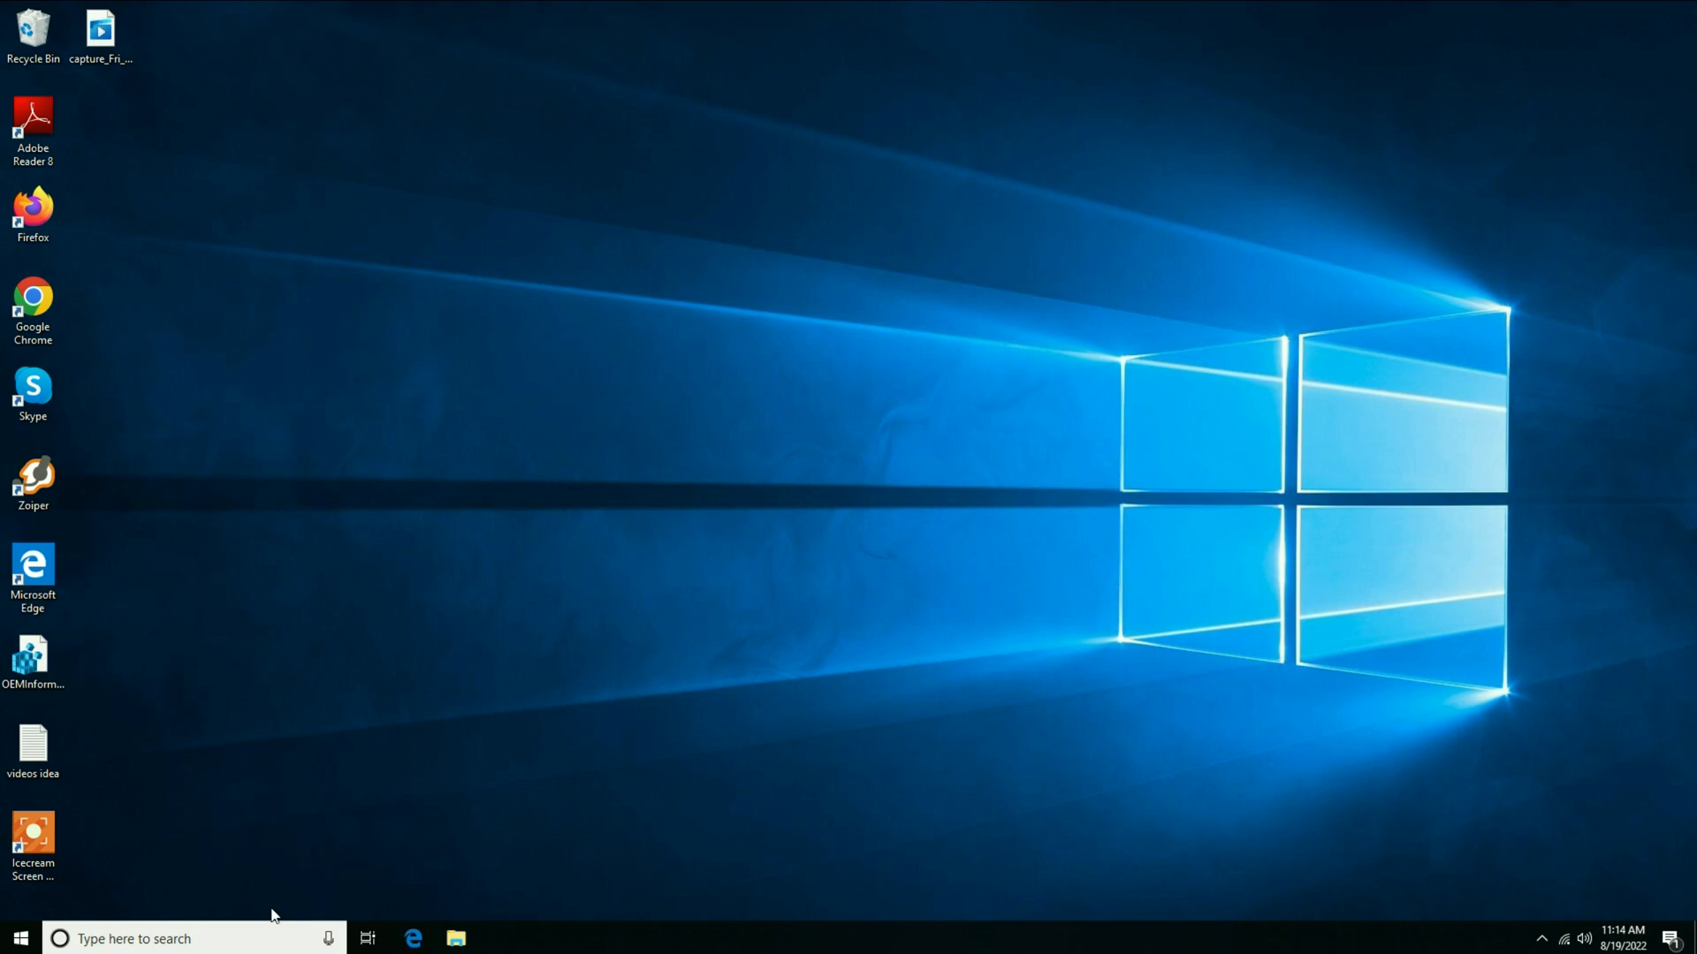
Reach Programs and Features via Control Panel shown as small icons.
left_click(222, 938)
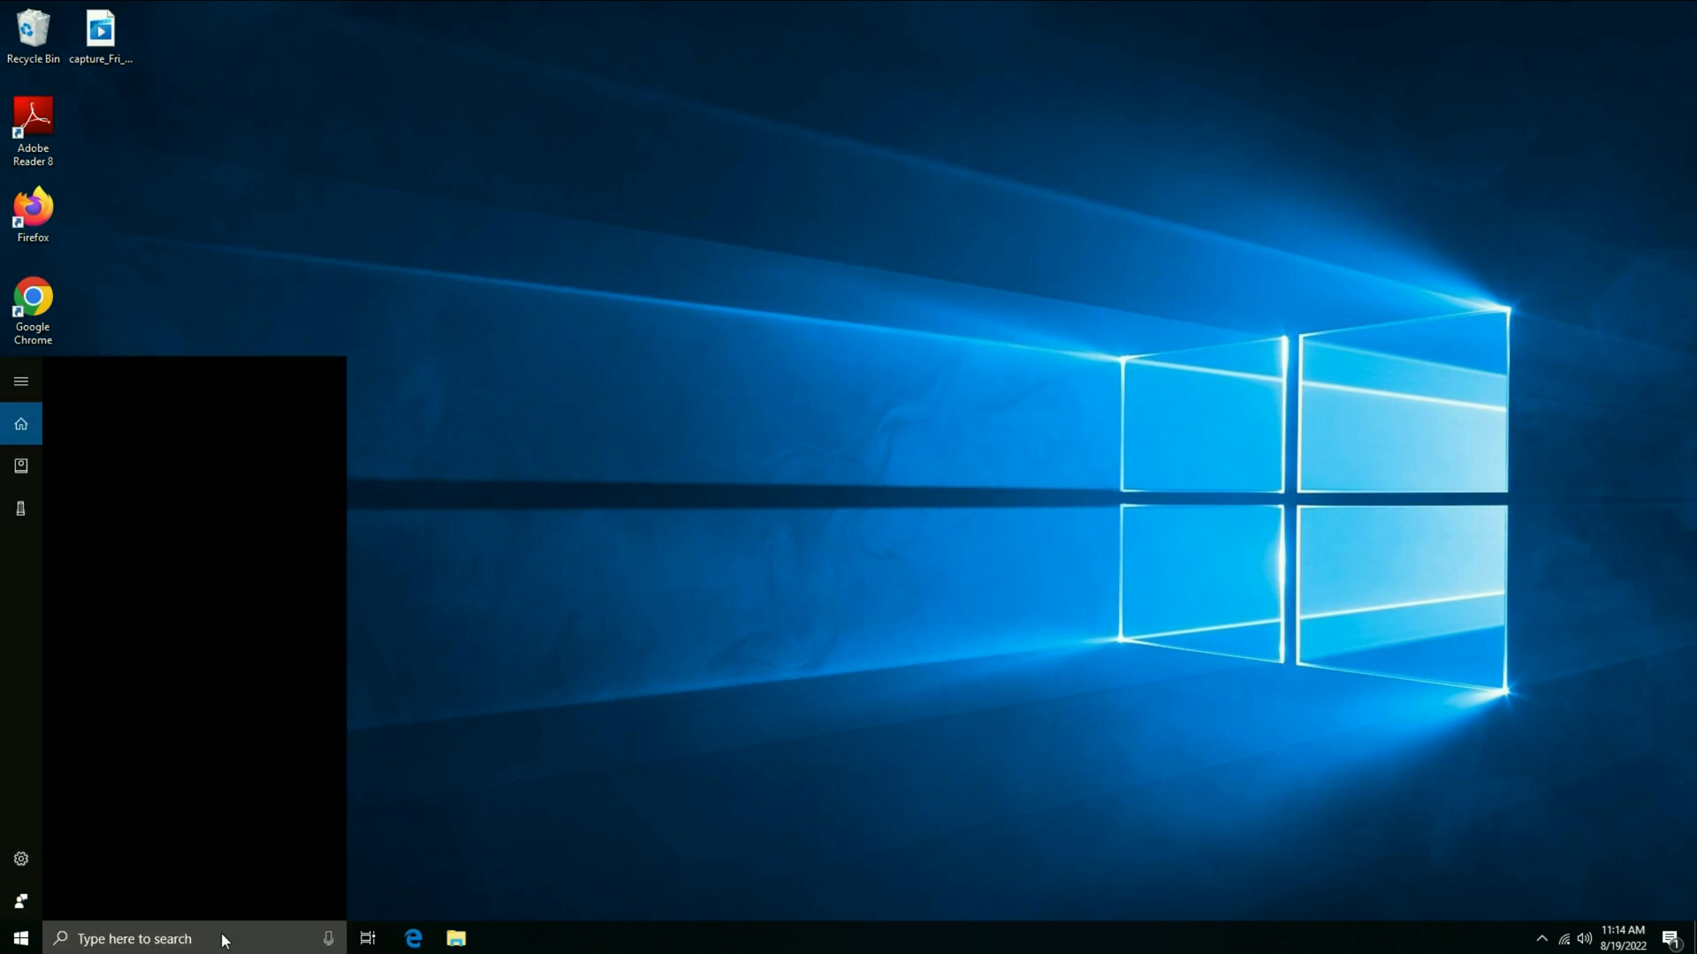
type("c")
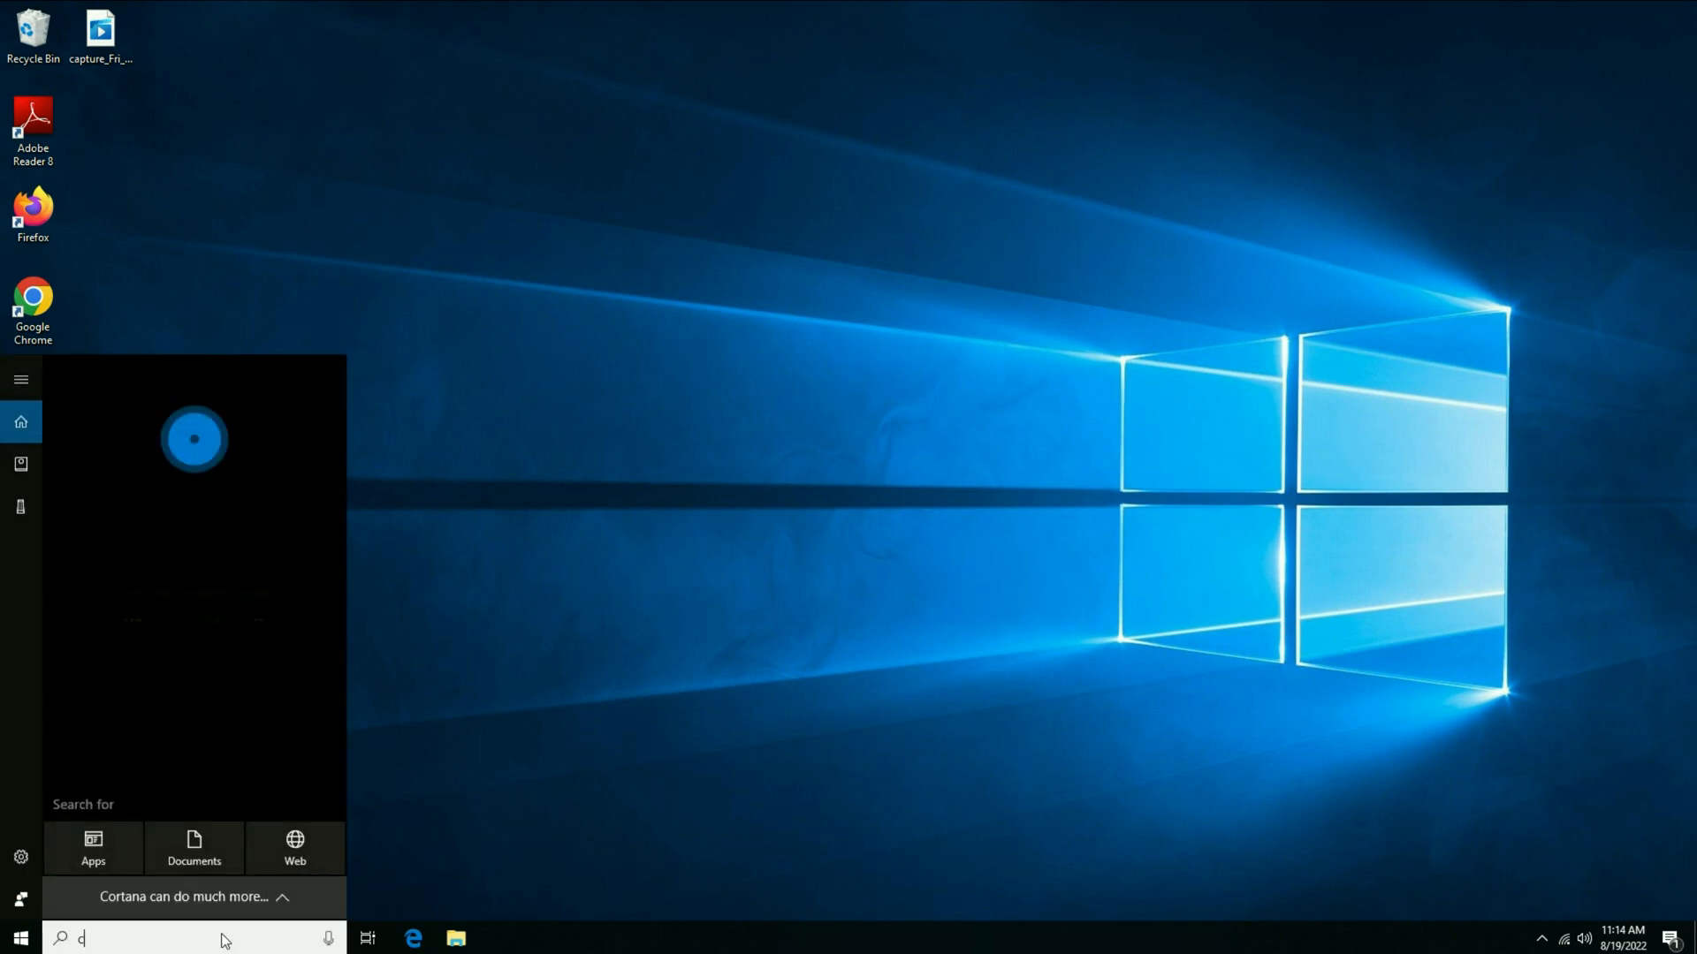
type("ontr")
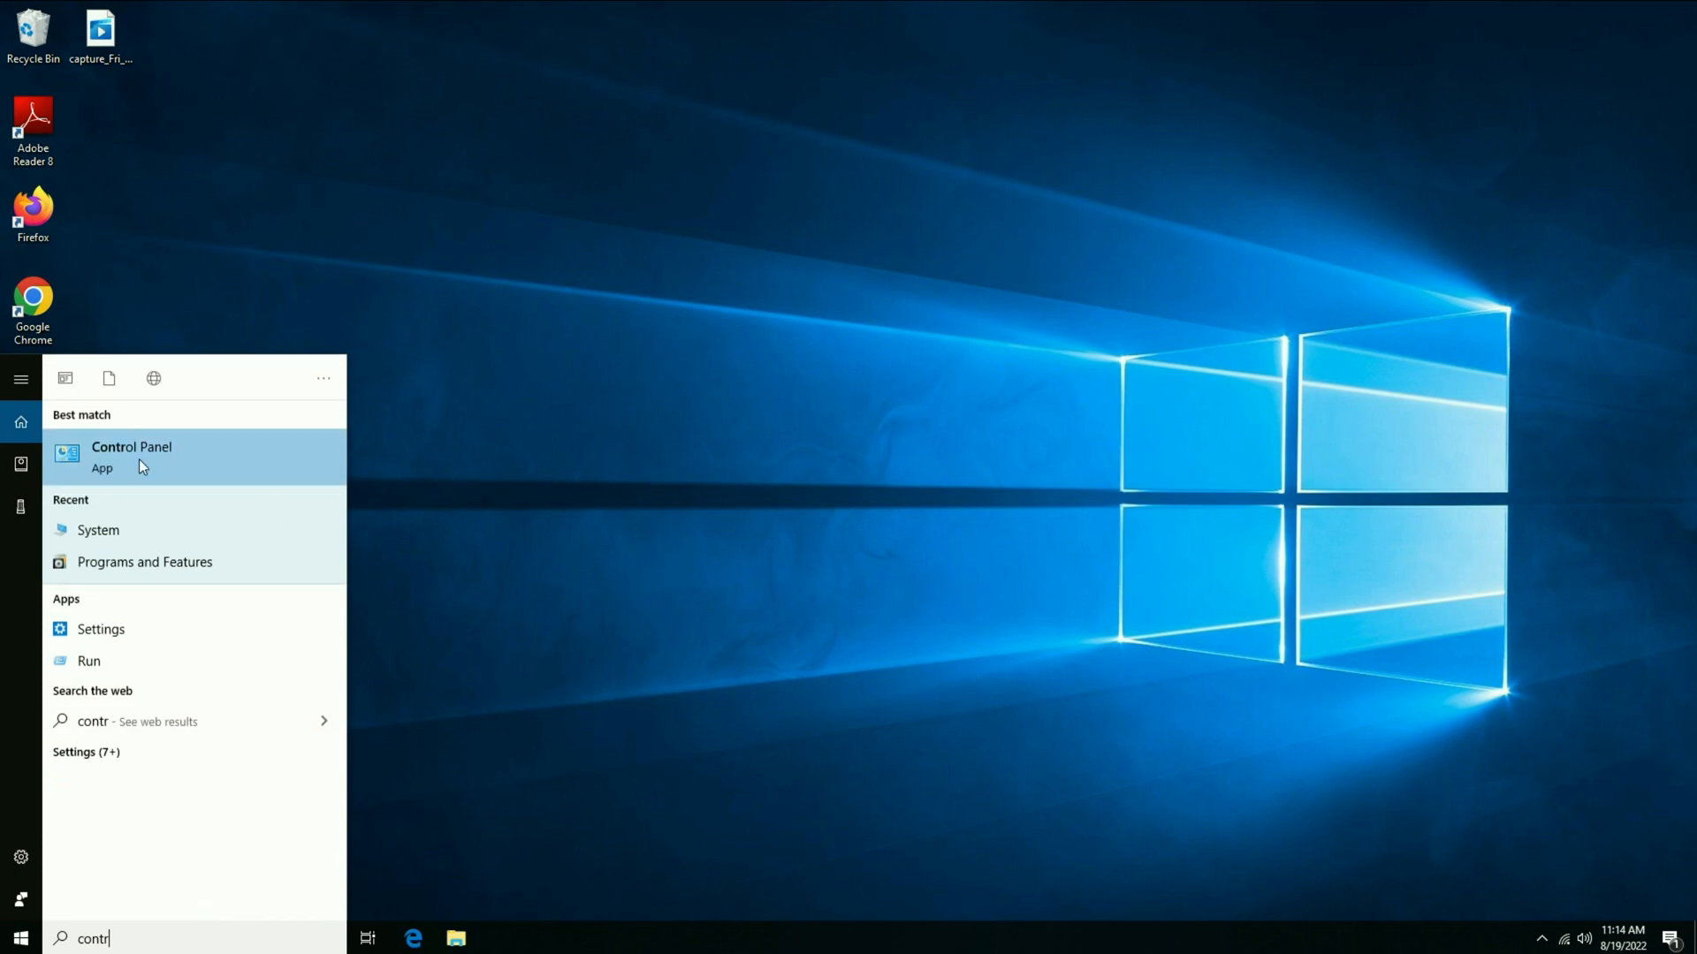
left_click(140, 459)
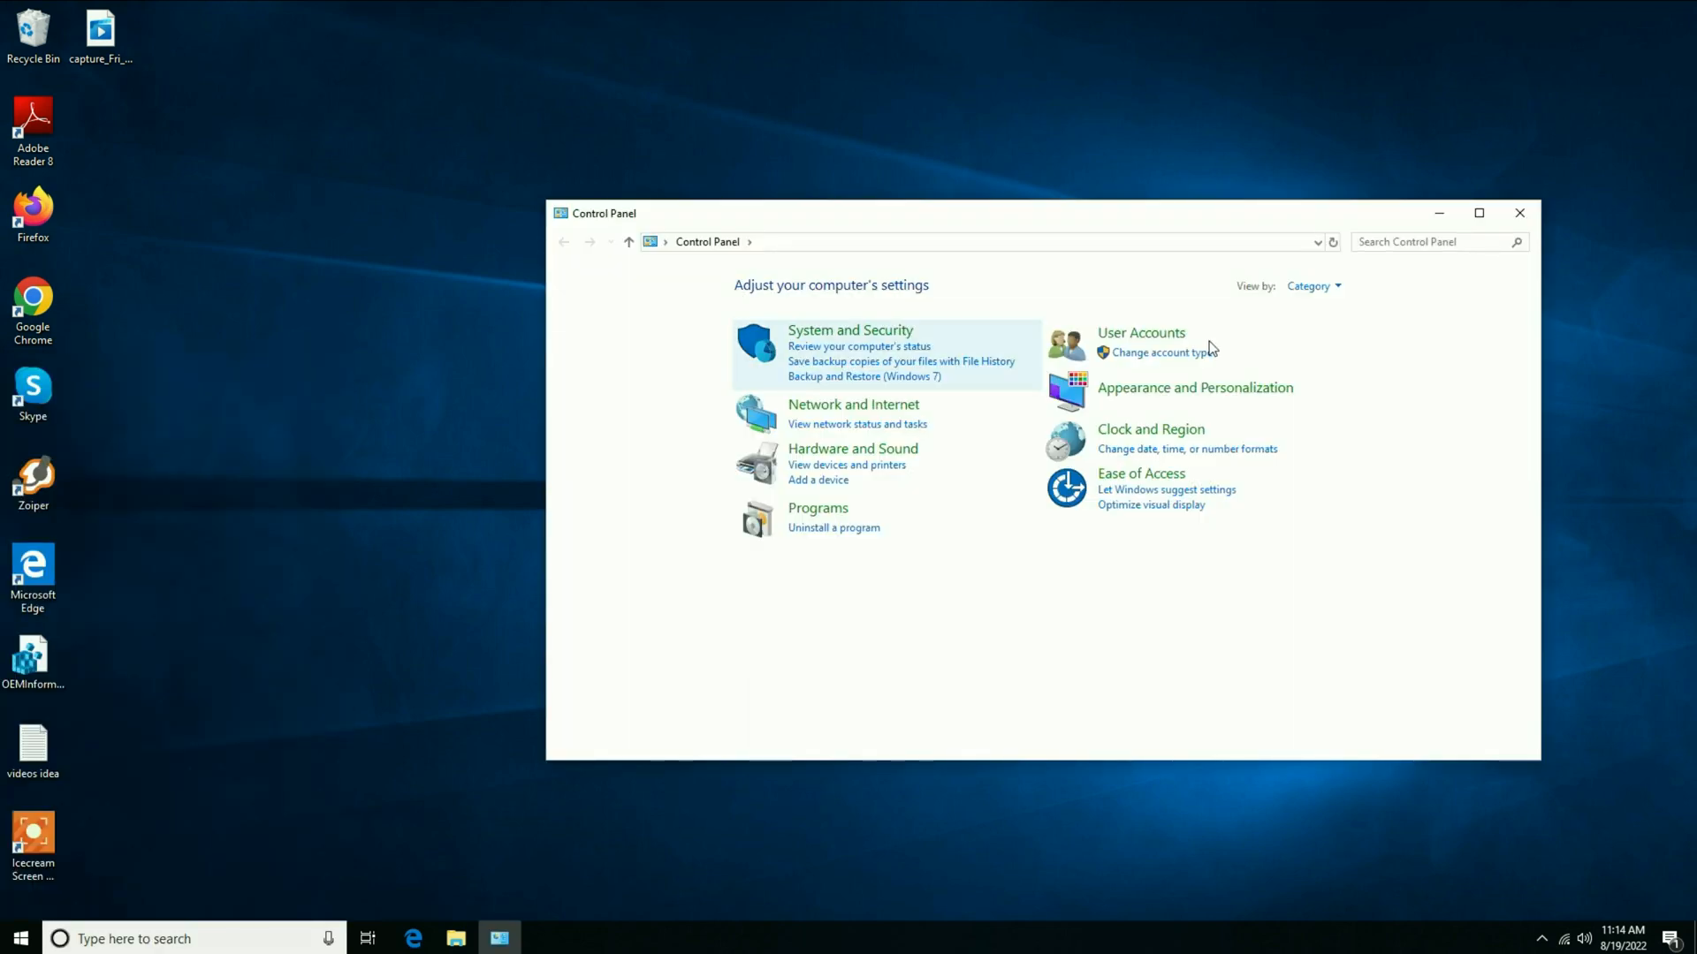
left_click(1334, 294)
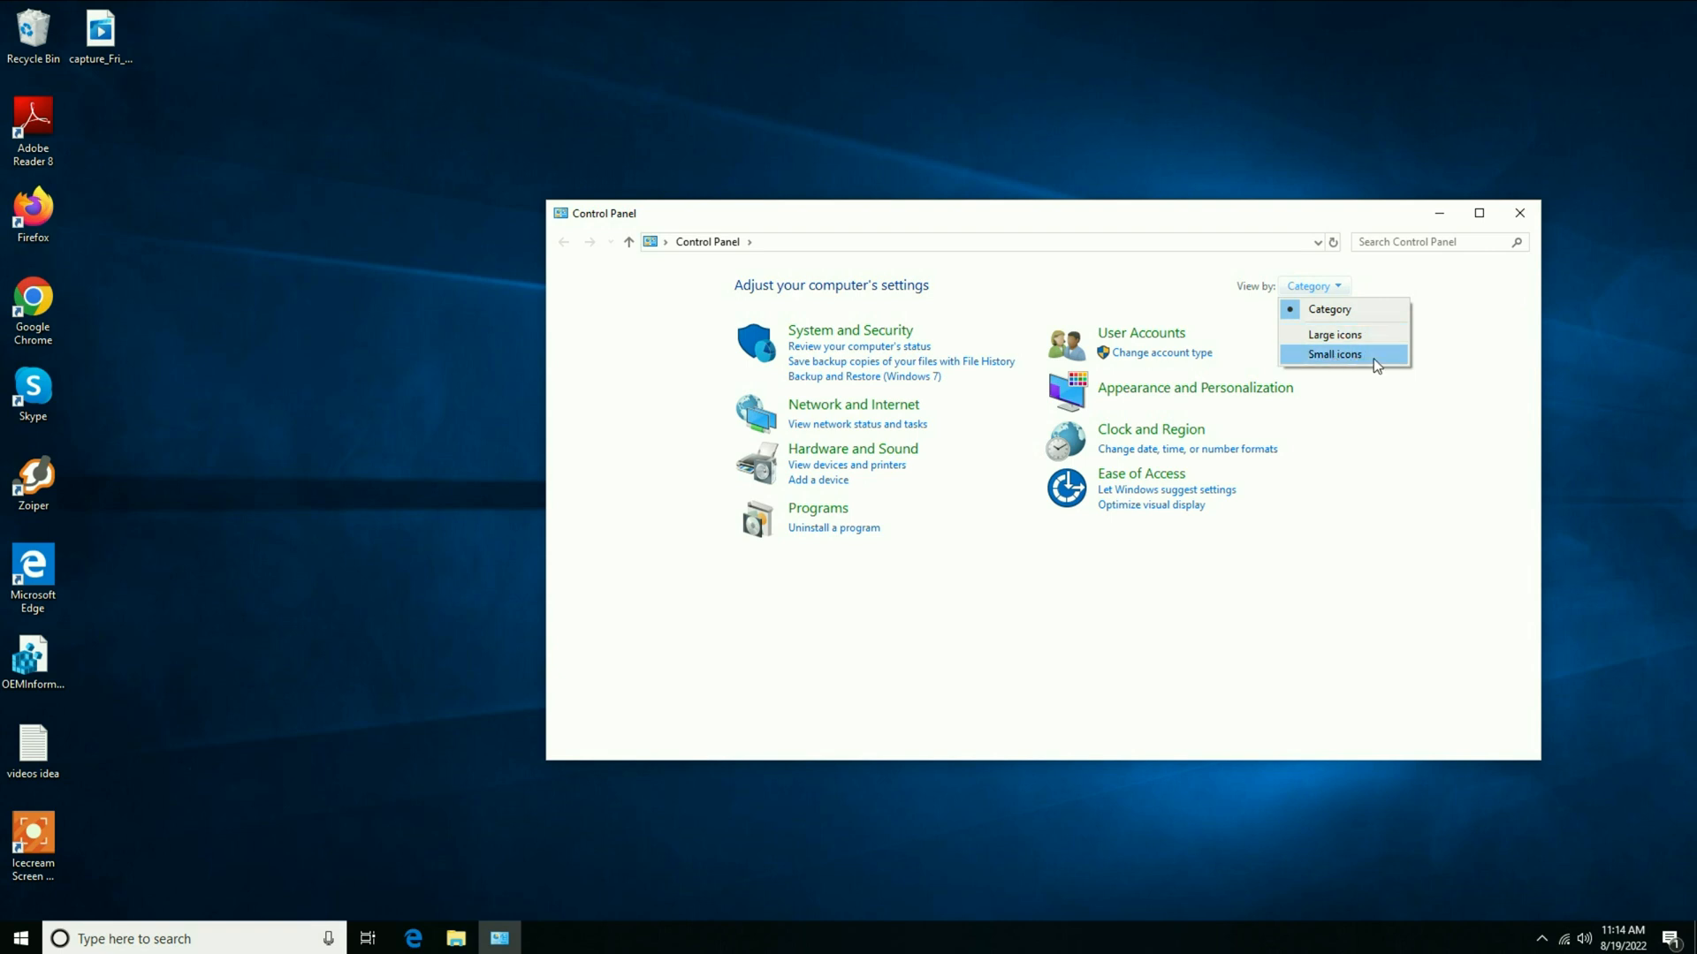
left_click(1375, 365)
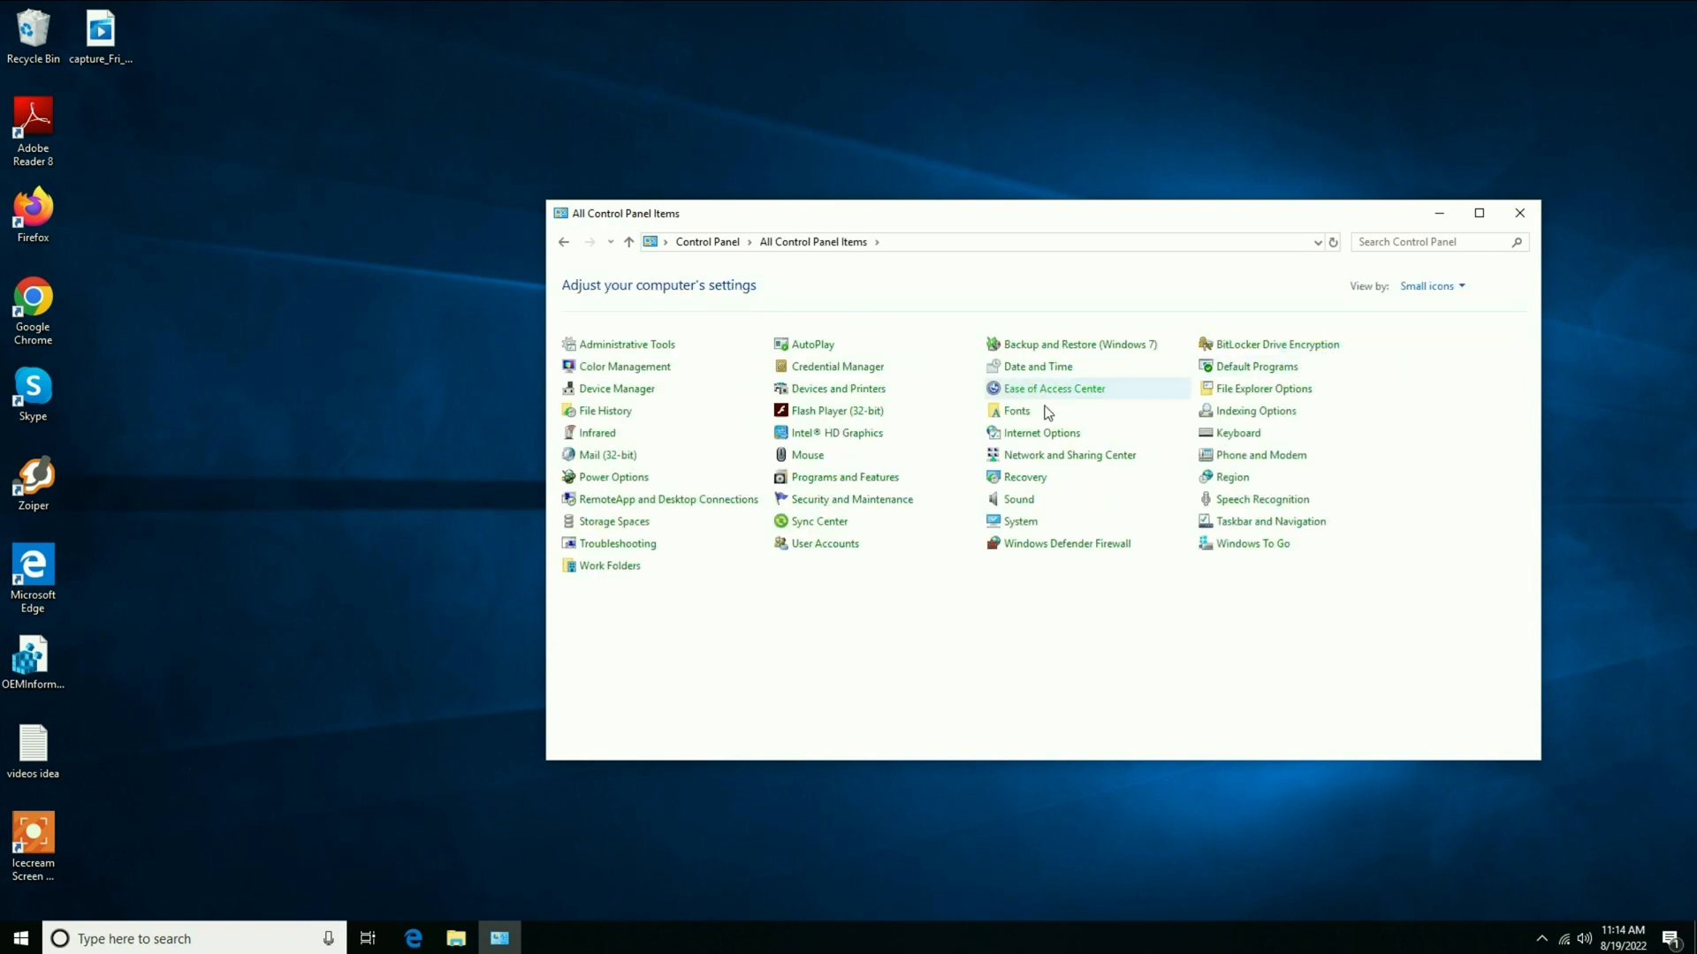
left_click(873, 482)
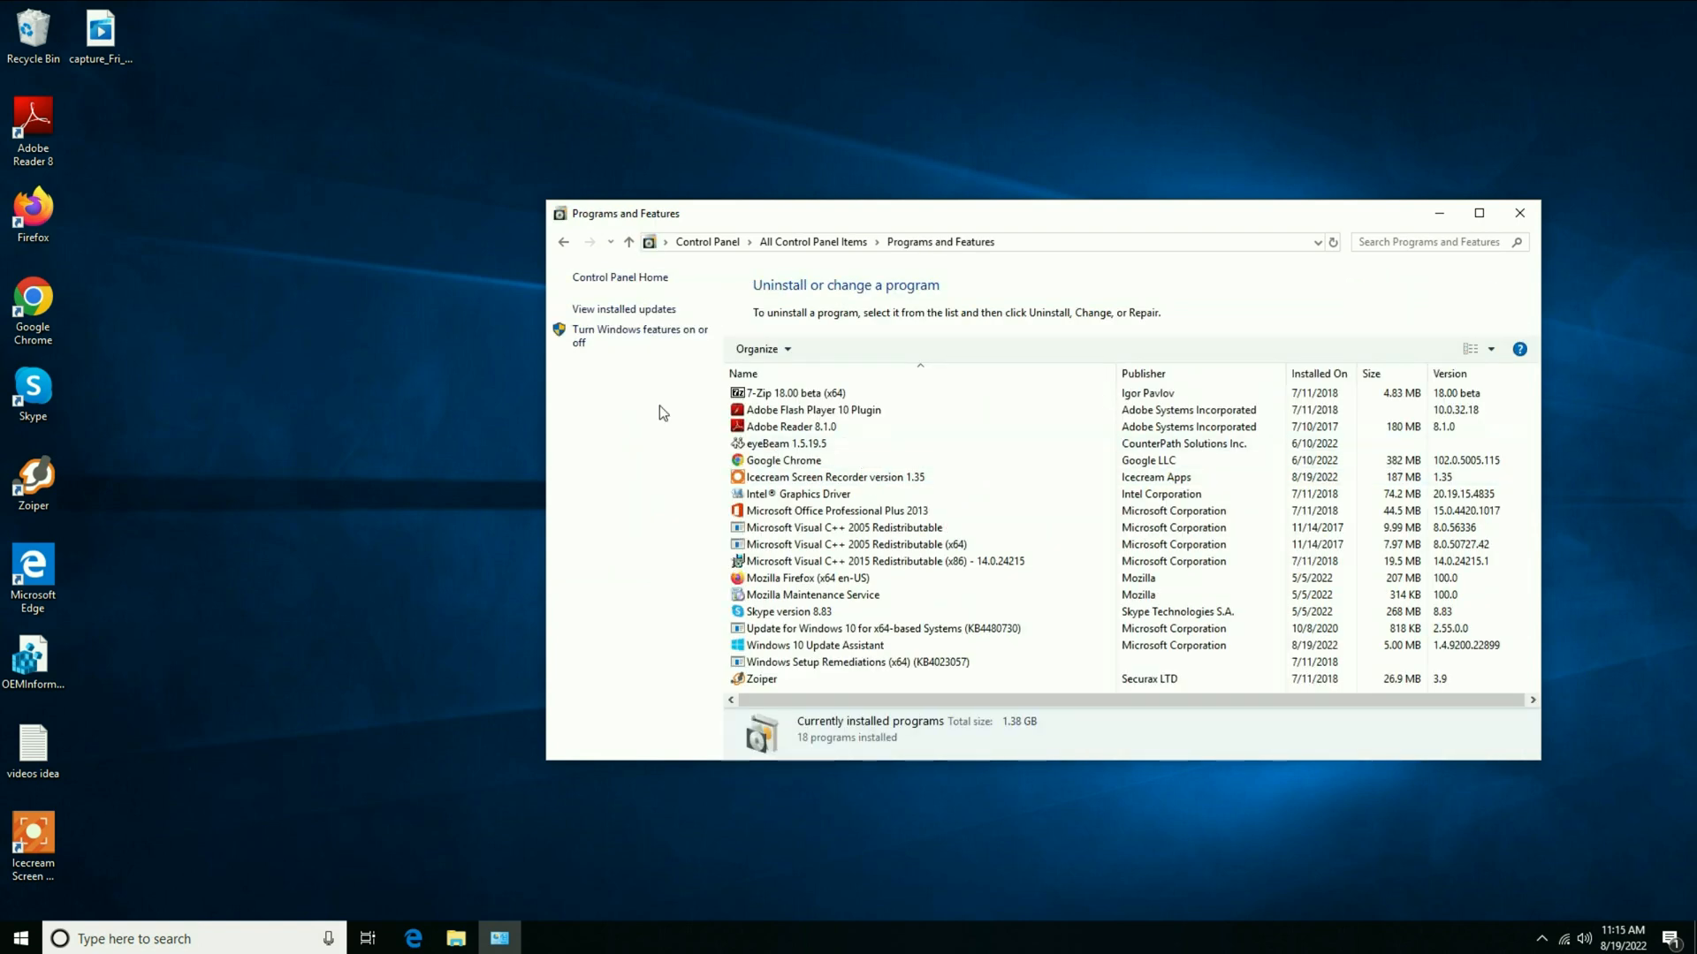
Enable .NET Framework 3.5 and 4.7 in Windows Features, letting Windows Update fetch the files.
left_click(656, 340)
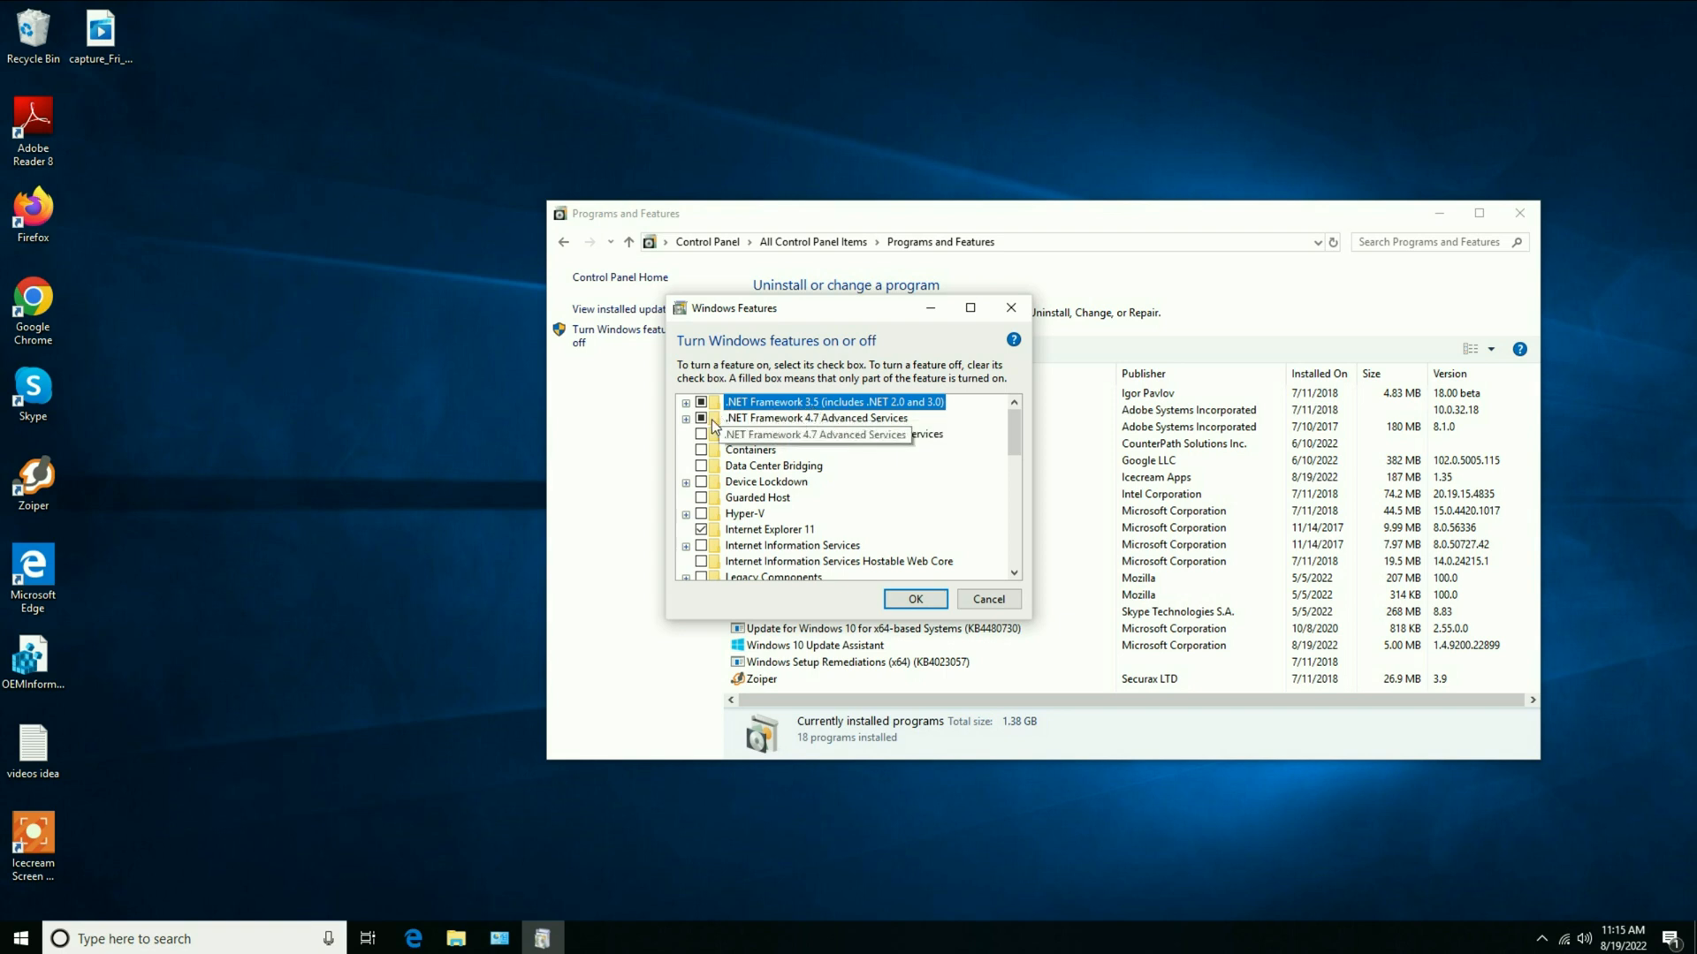
left_click(914, 599)
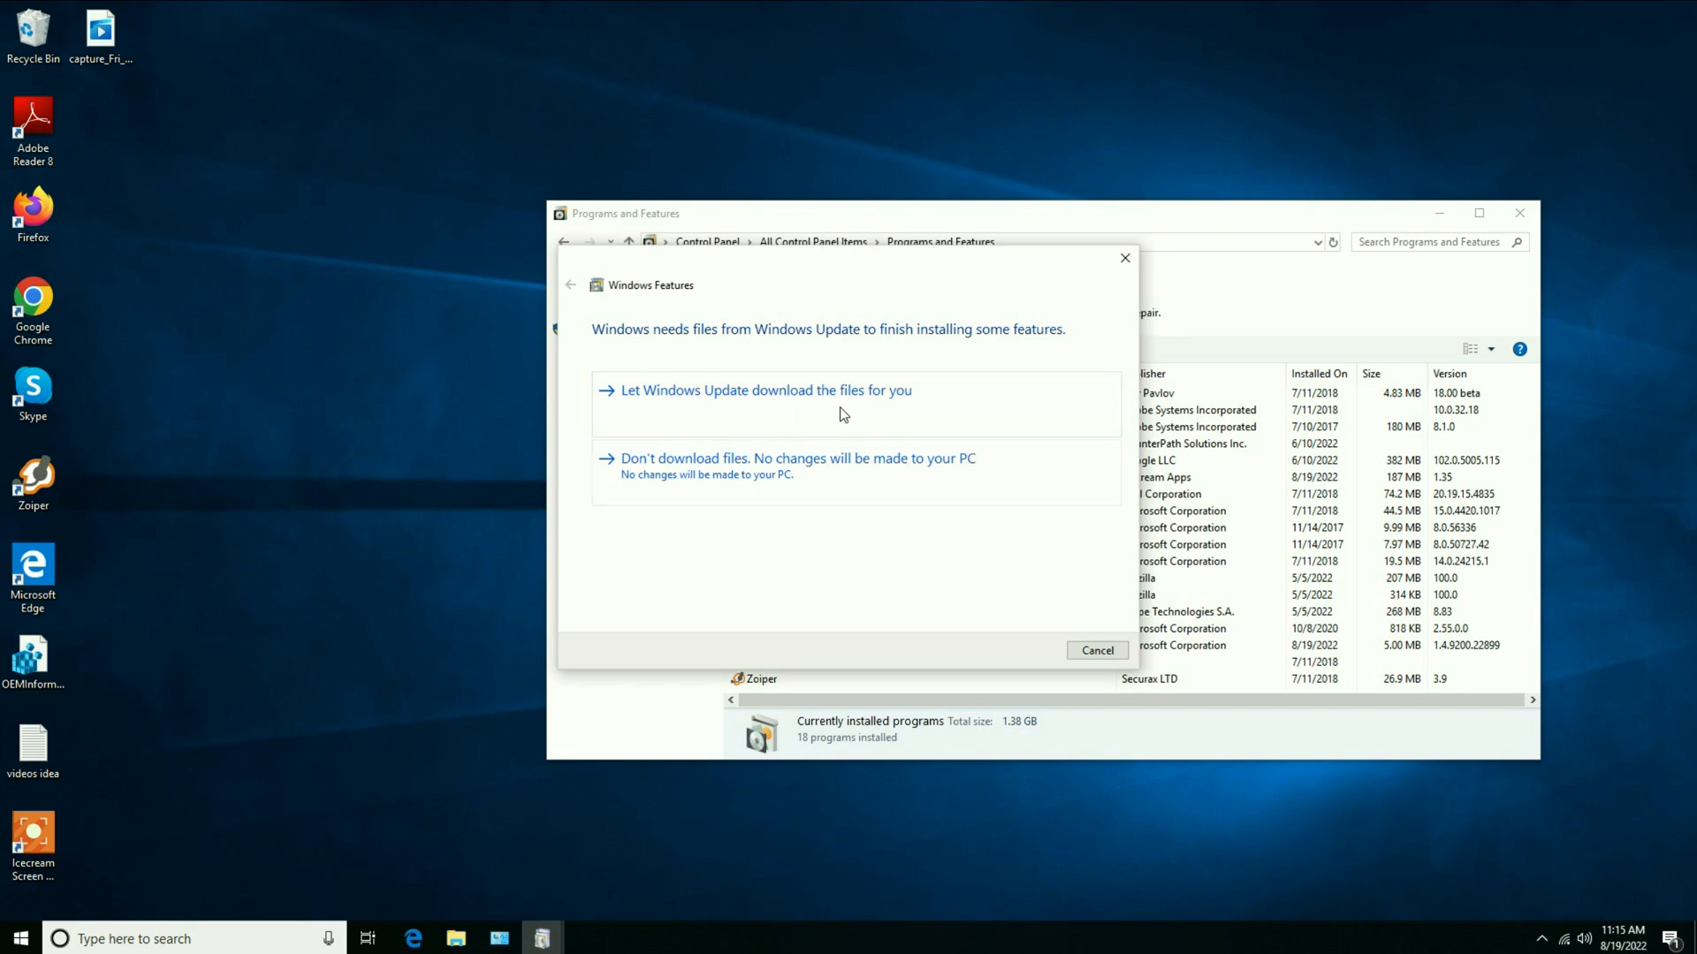
left_click(848, 413)
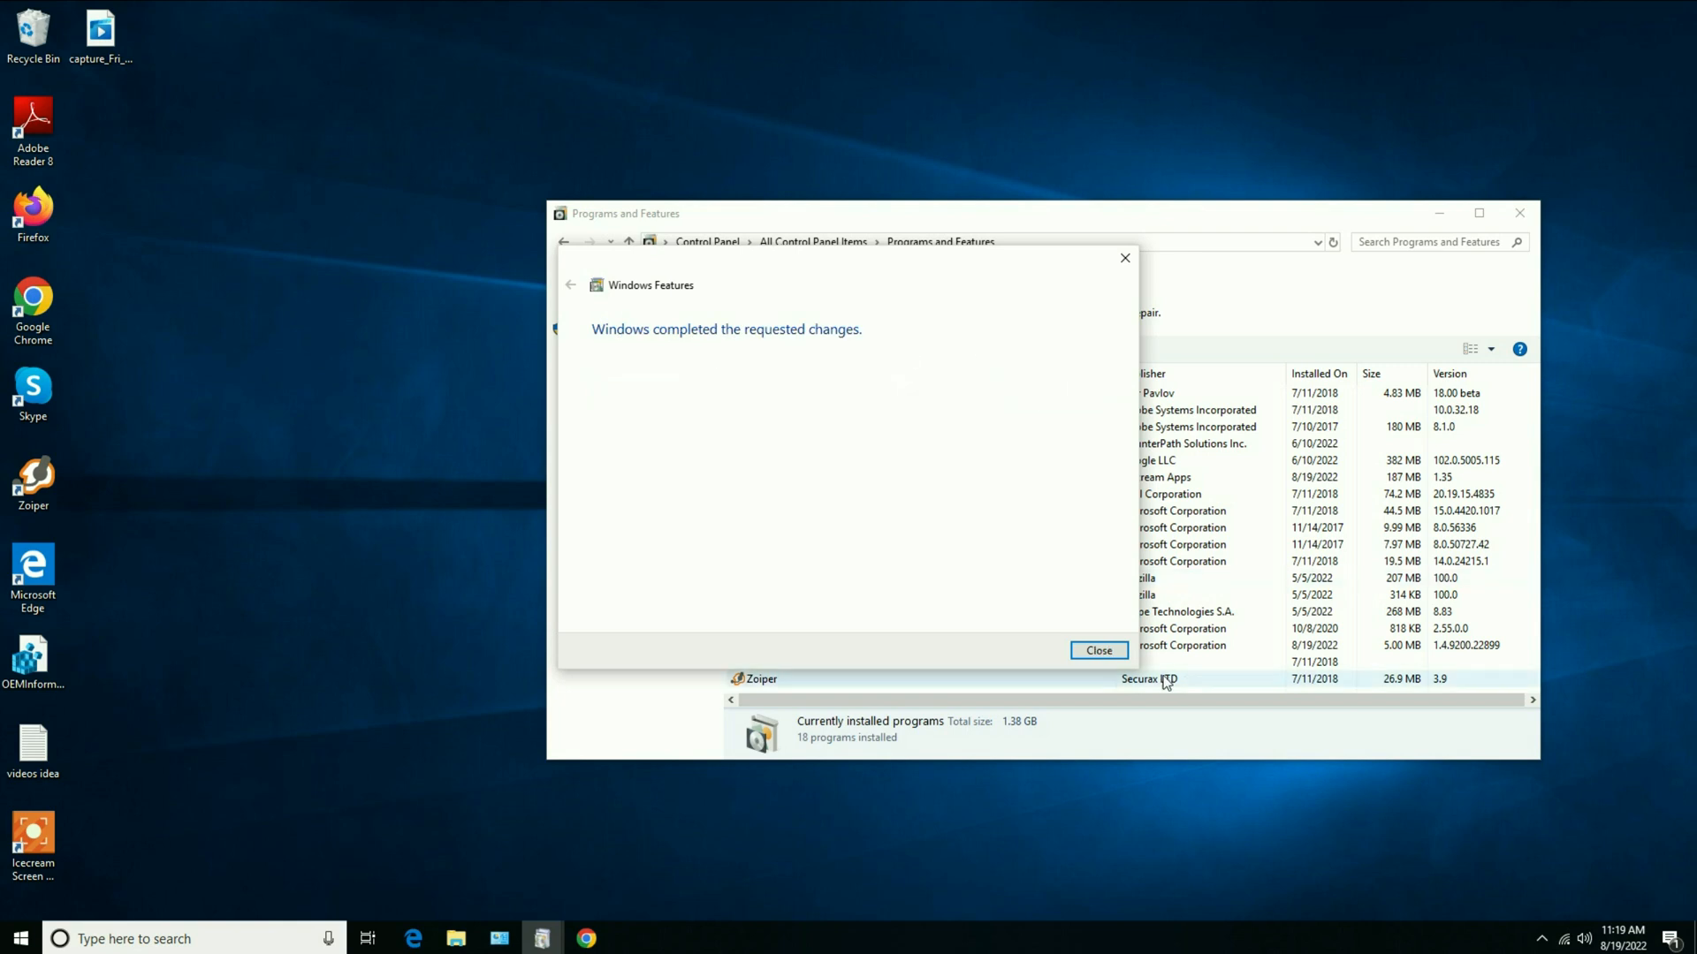
left_click(1097, 649)
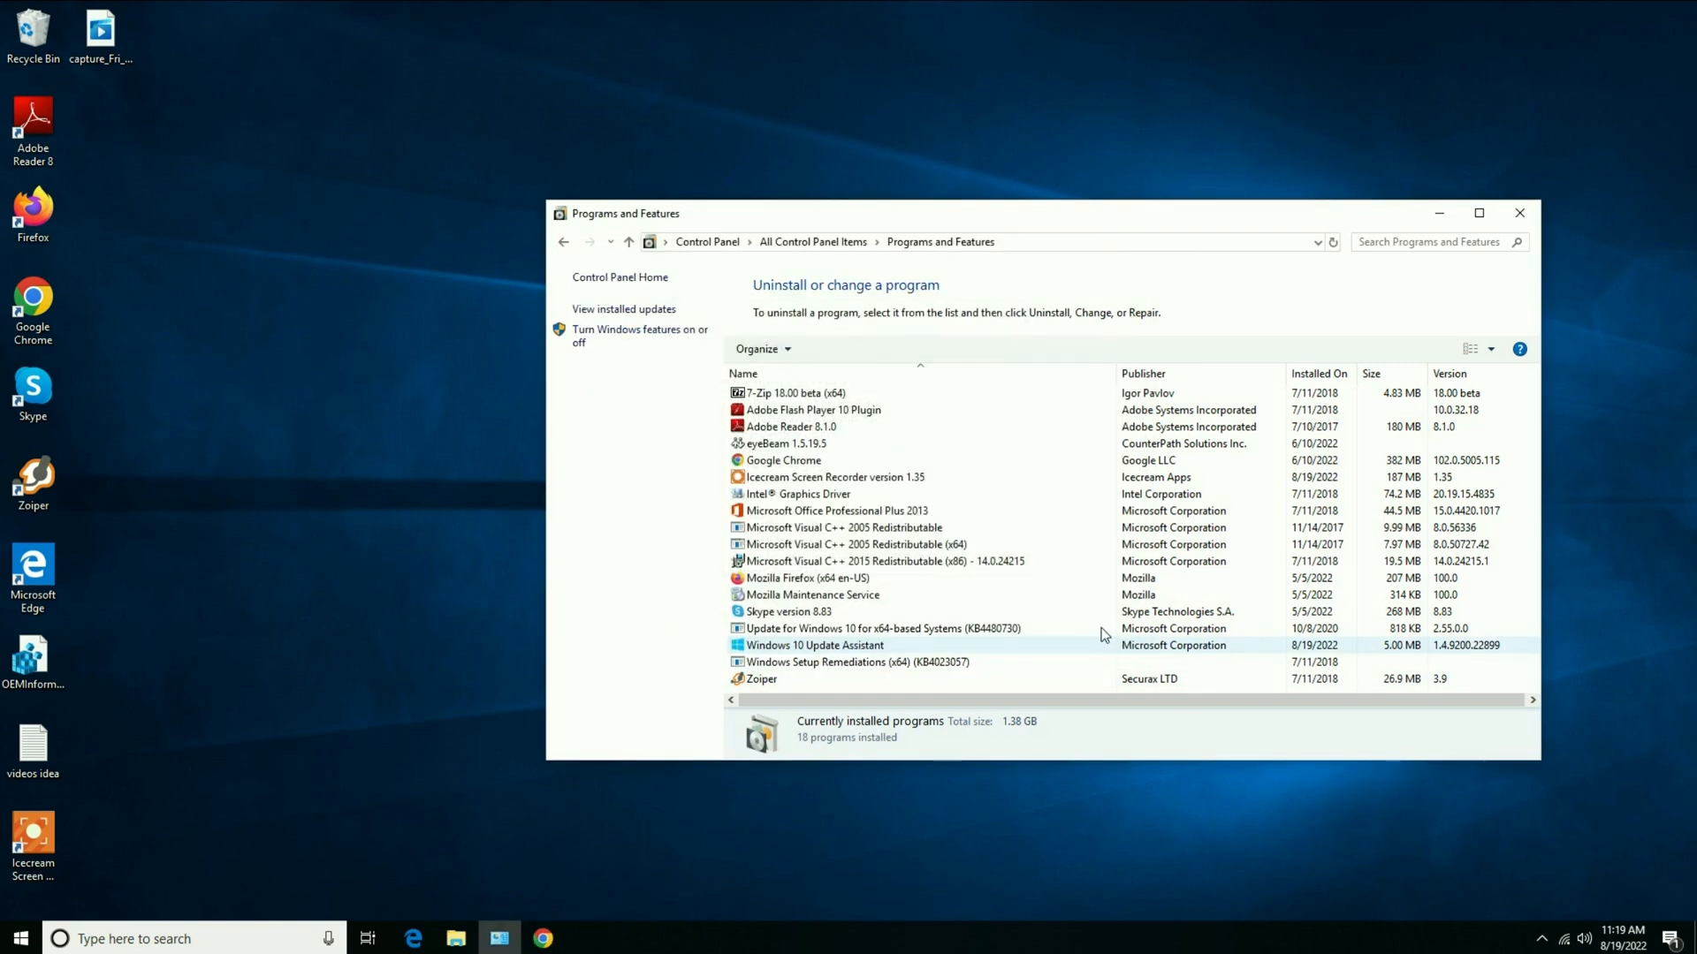
left_click(1528, 214)
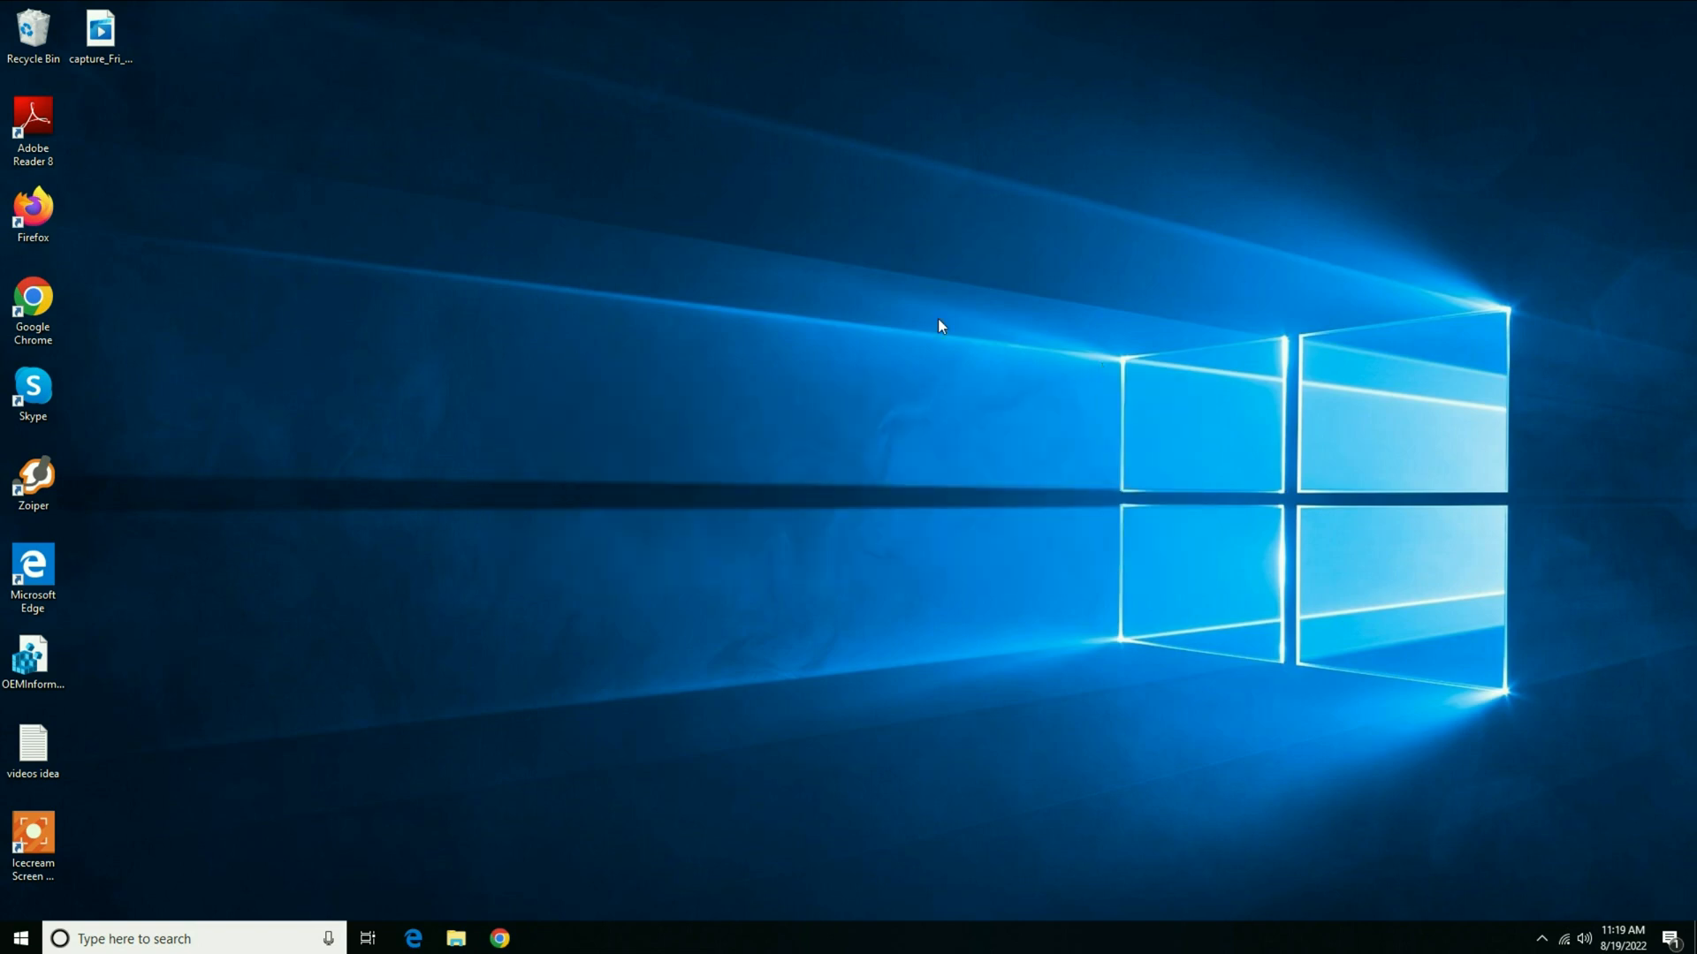
Browse to C:\Windows in File Explorer and select the System32 folder.
left_click(456, 939)
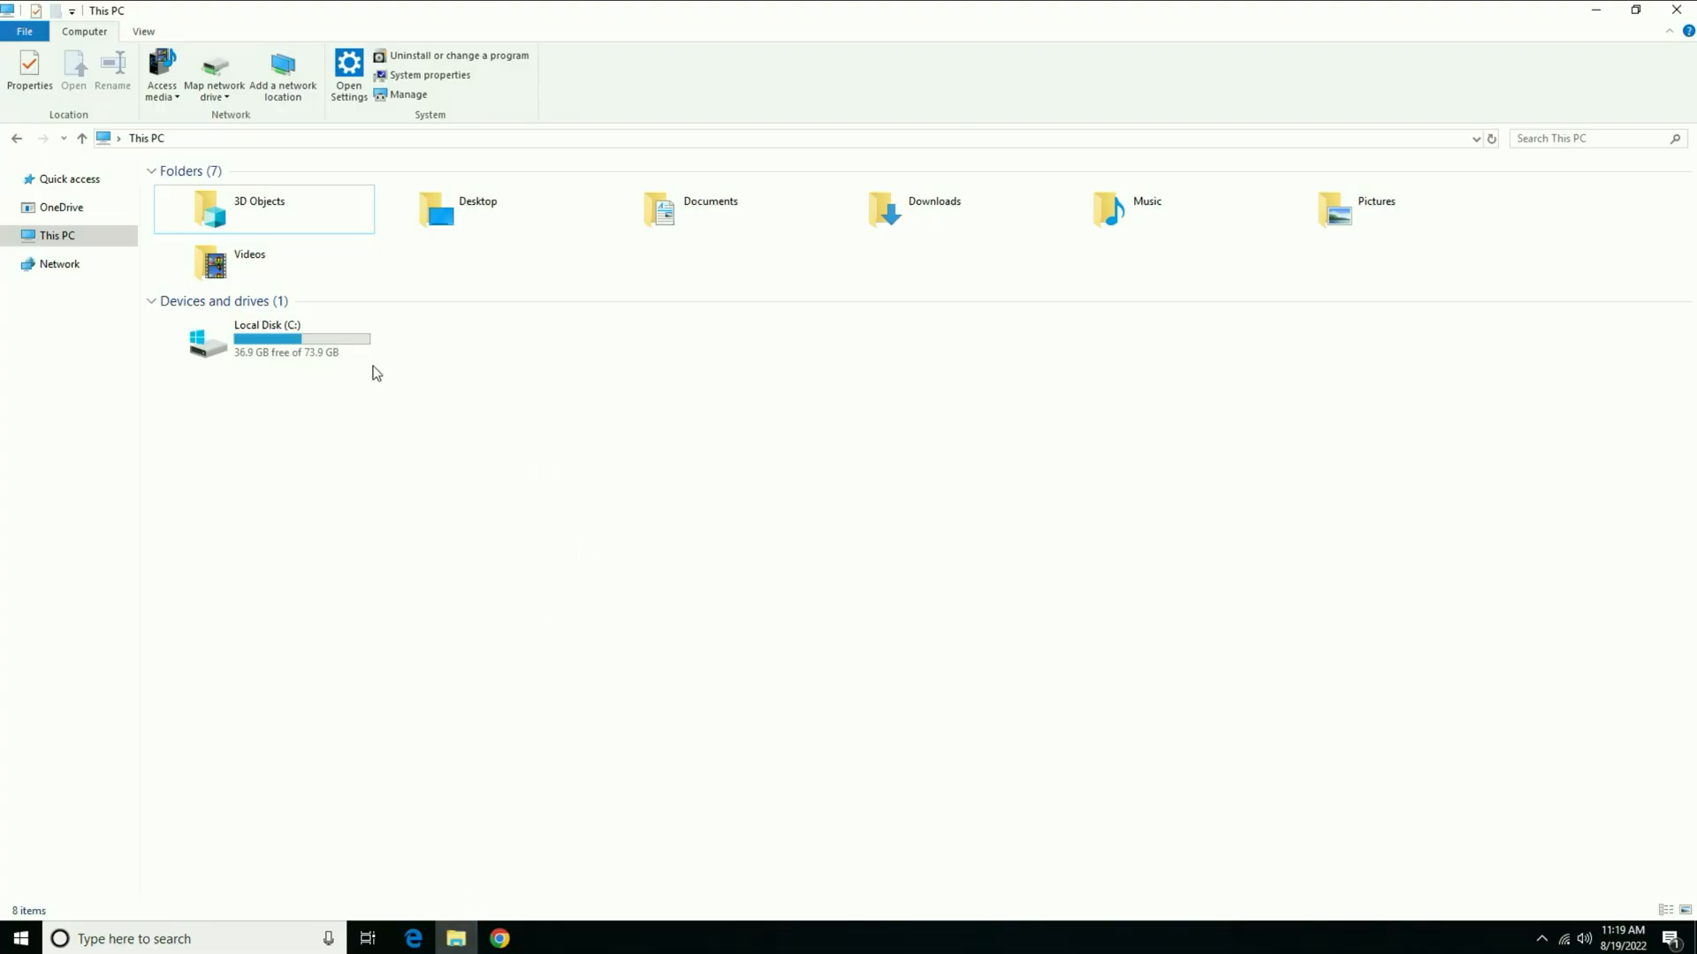
double_click(313, 353)
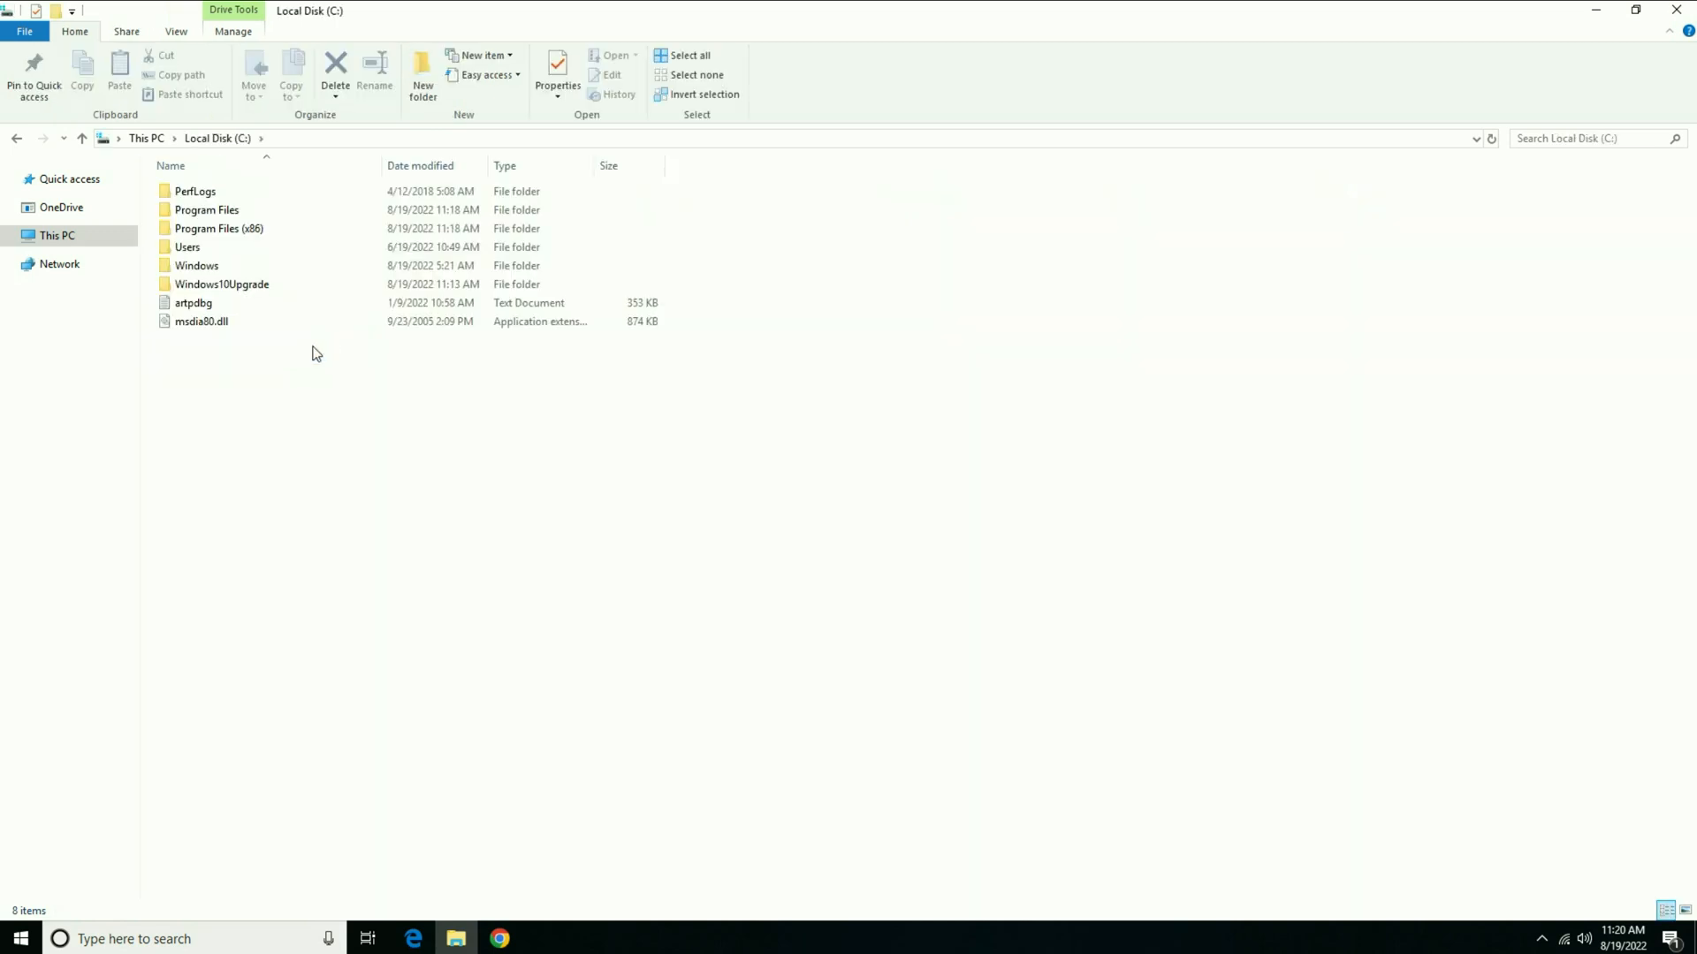
double_click(243, 273)
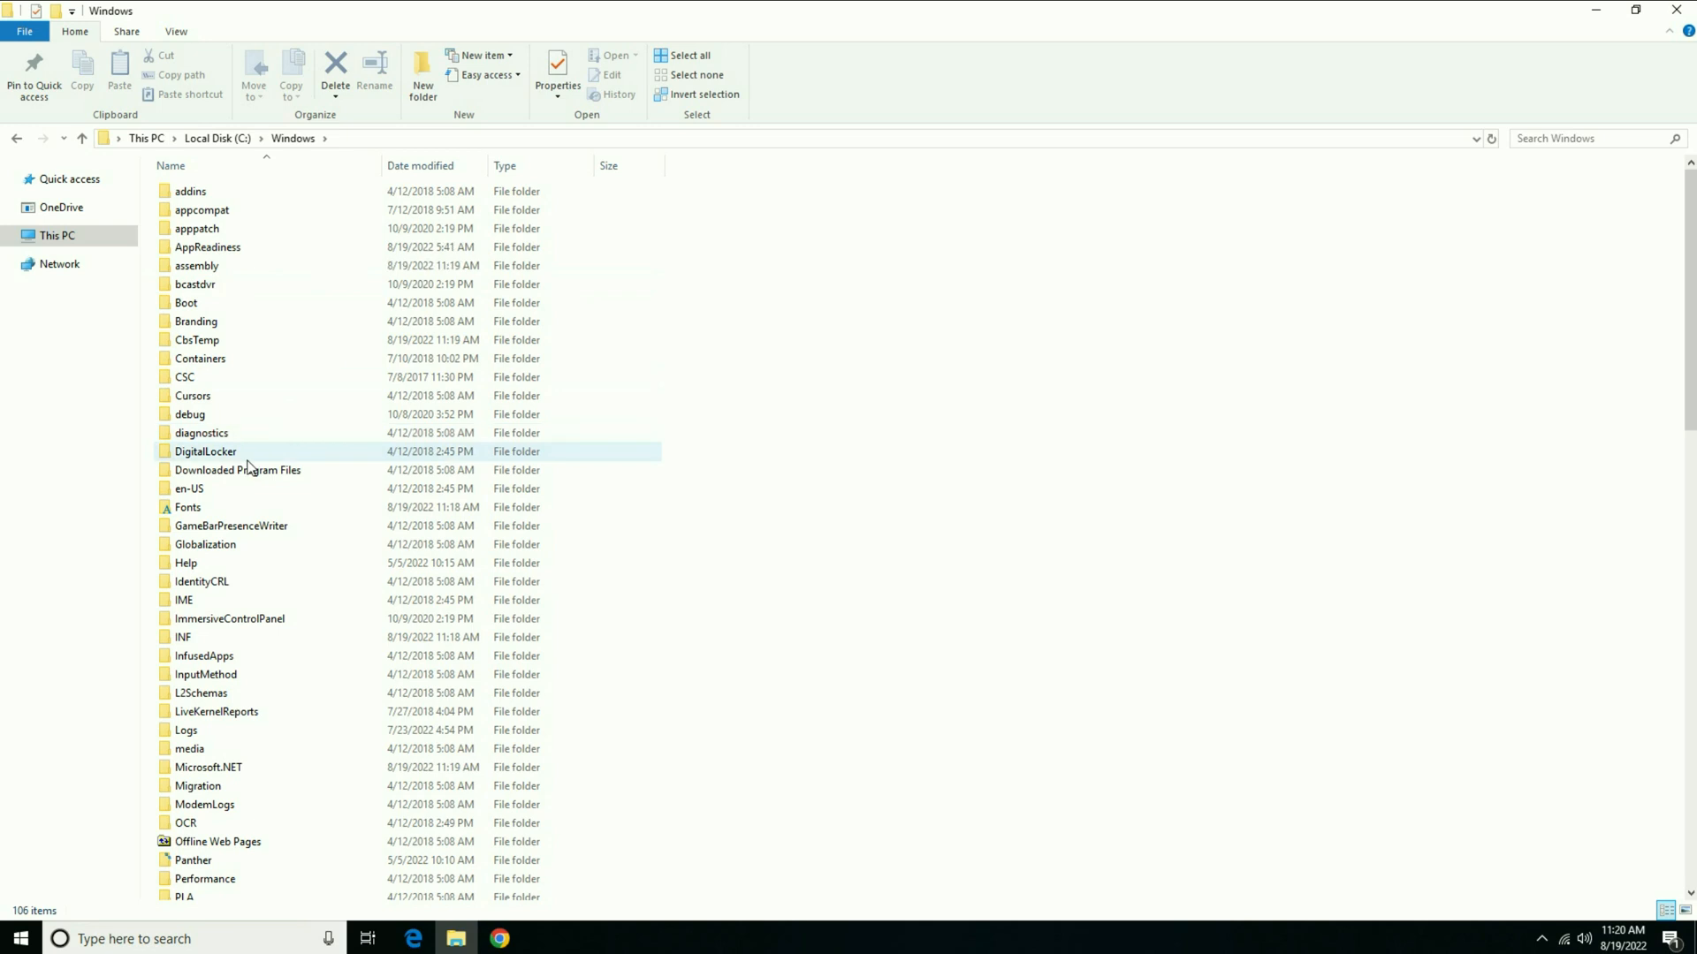
left_click(248, 469)
type("sys")
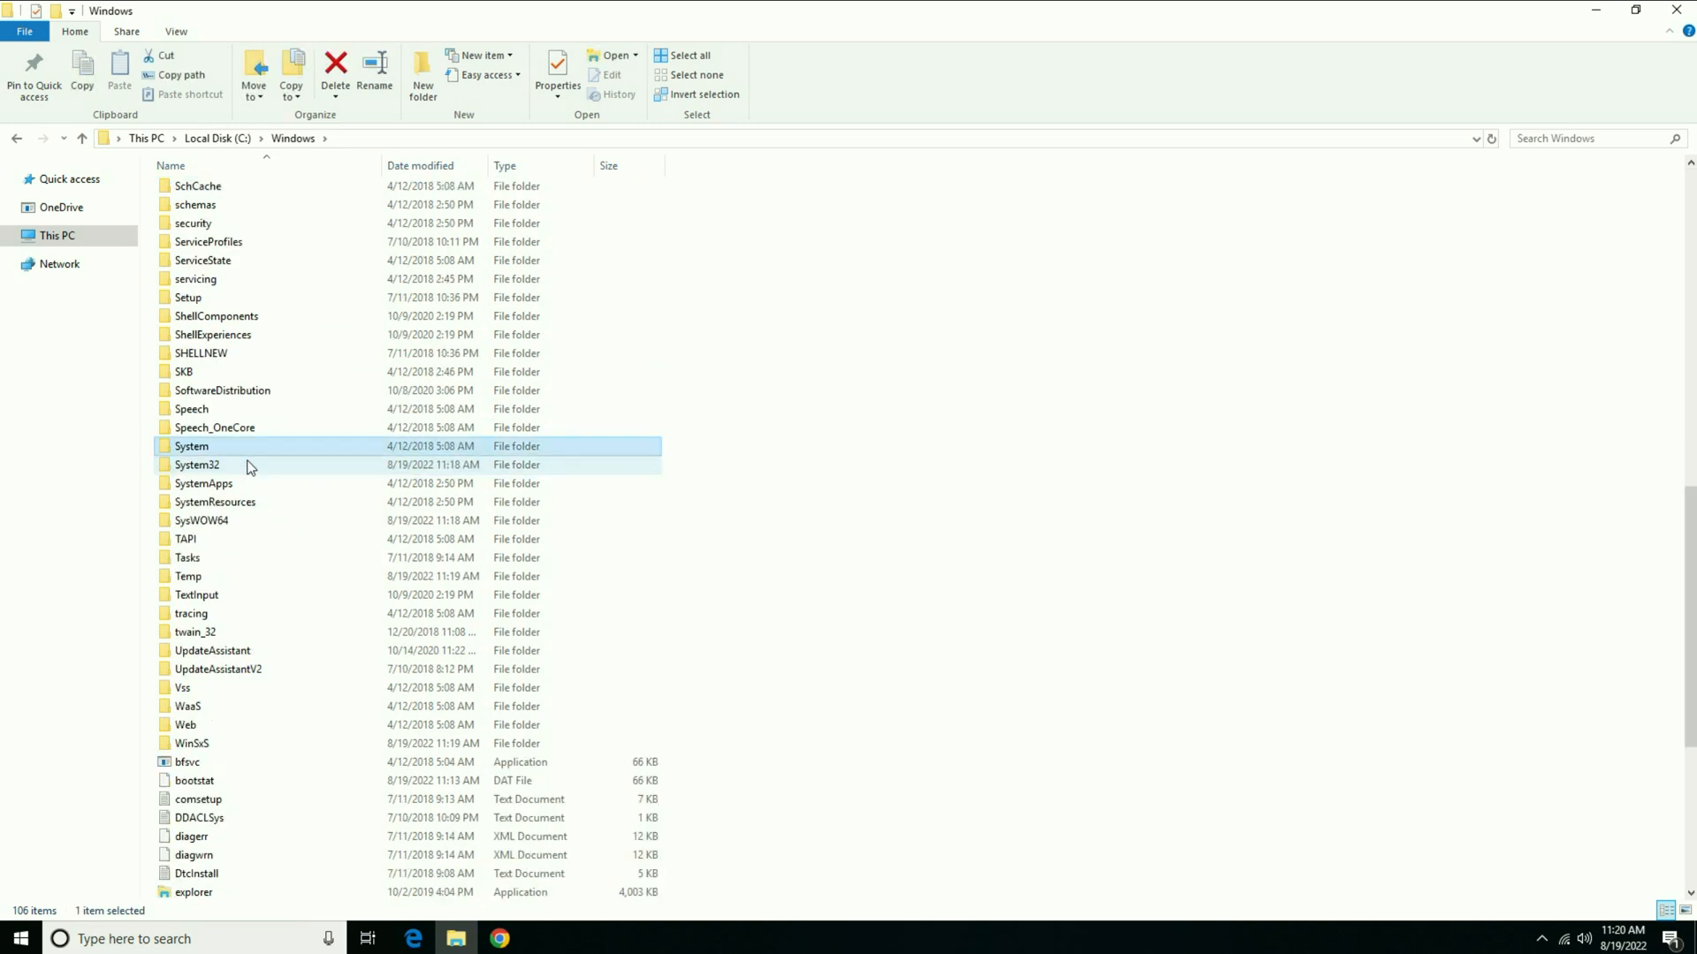
left_click(246, 465)
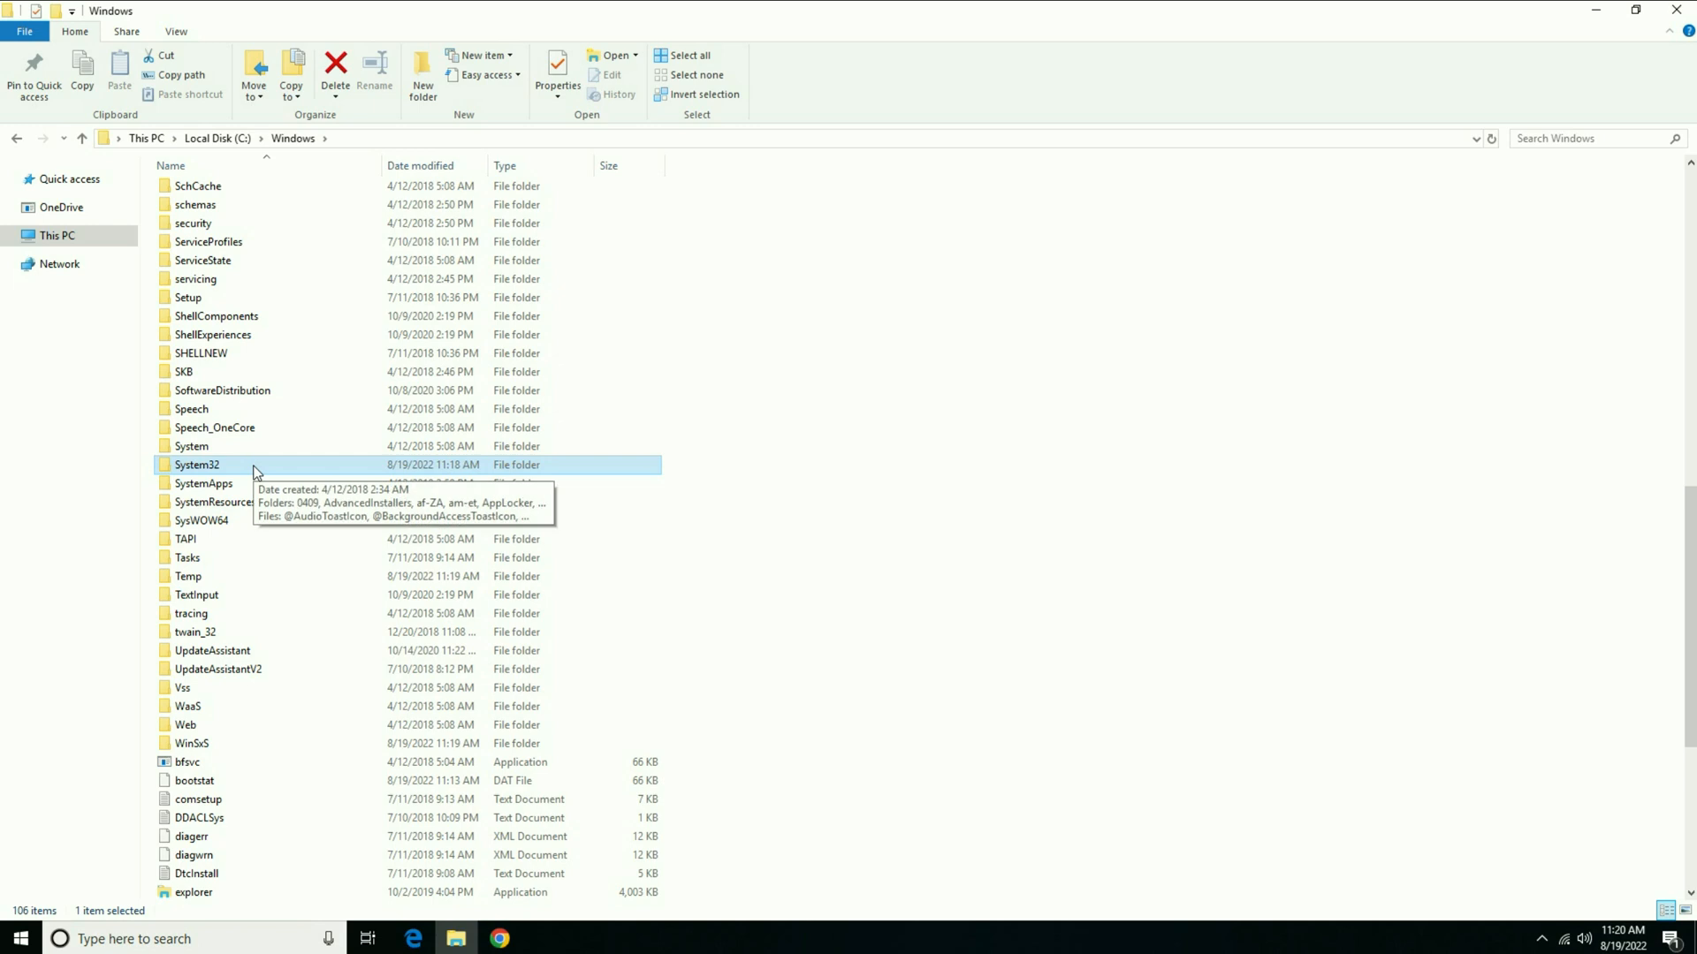
Delete XInput1_3.dll from the System32 folder.
double_click(256, 472)
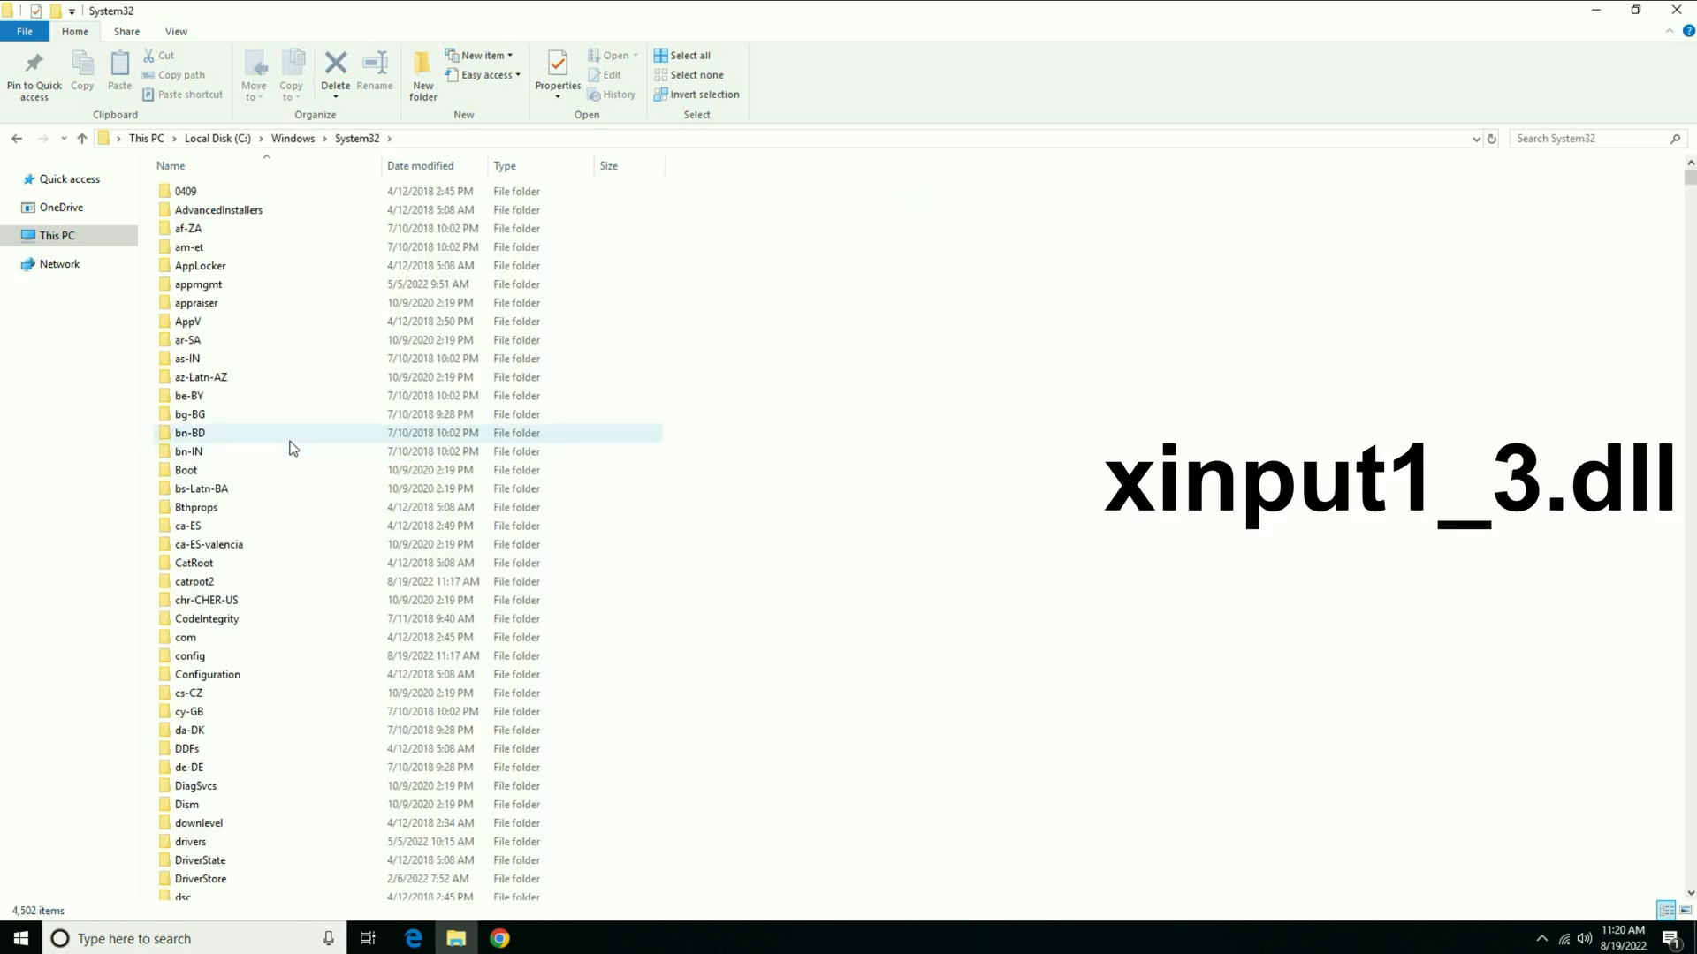
left_click(290, 437)
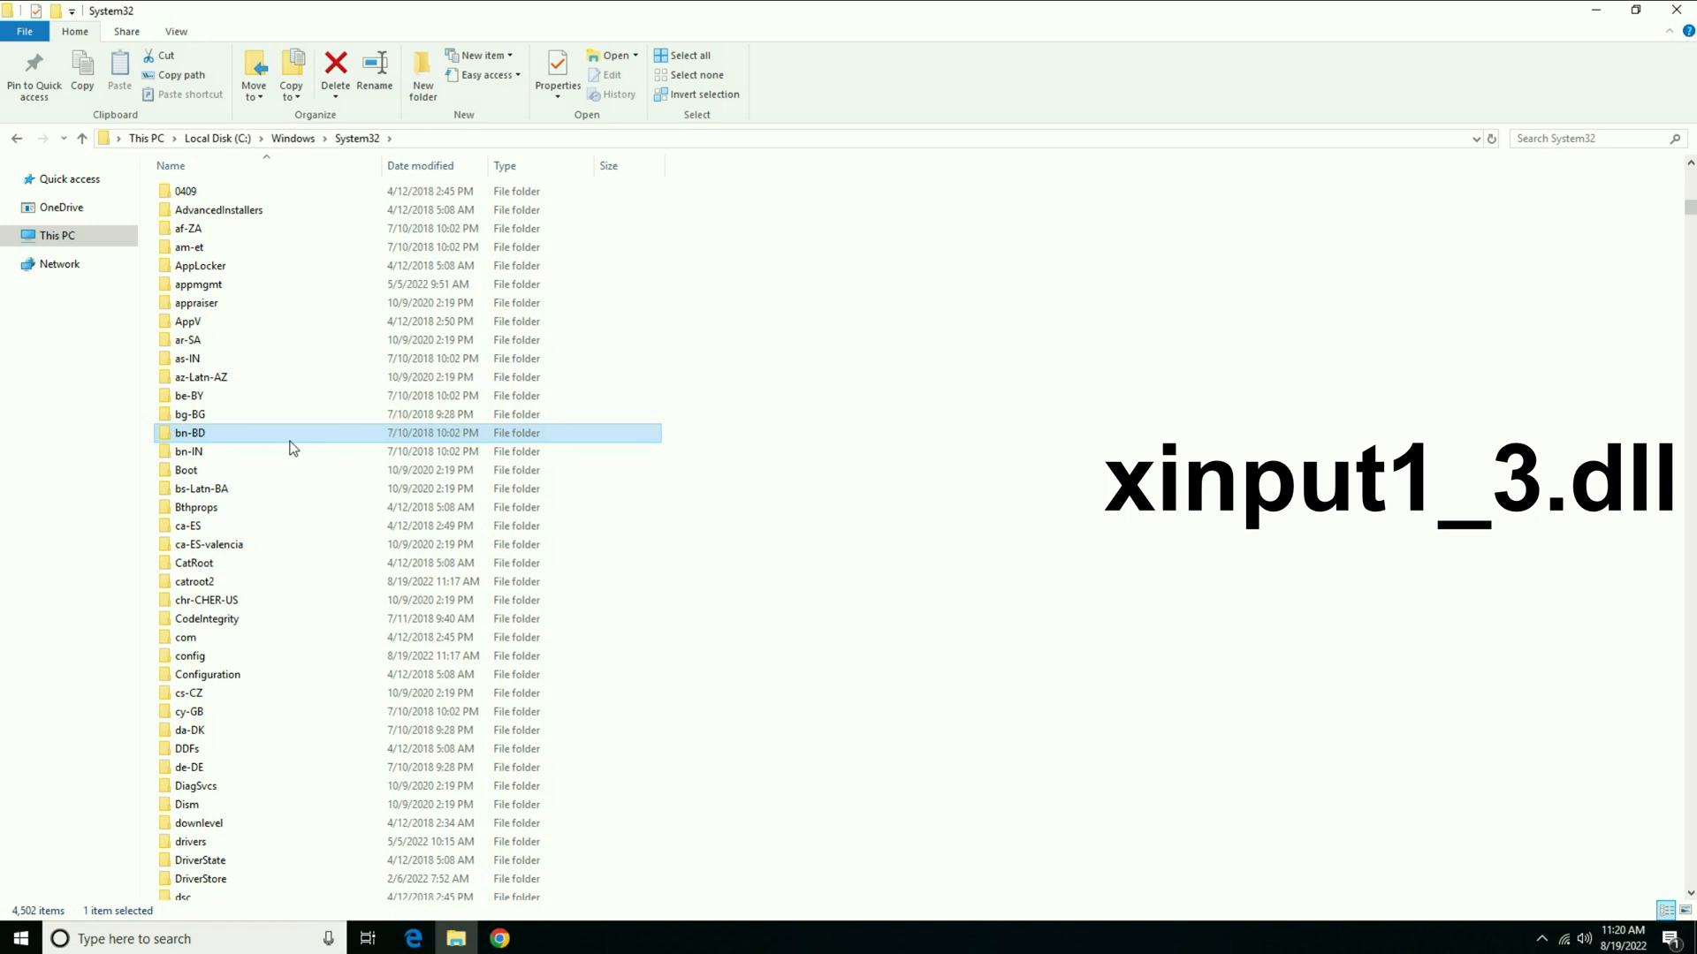
type("xi")
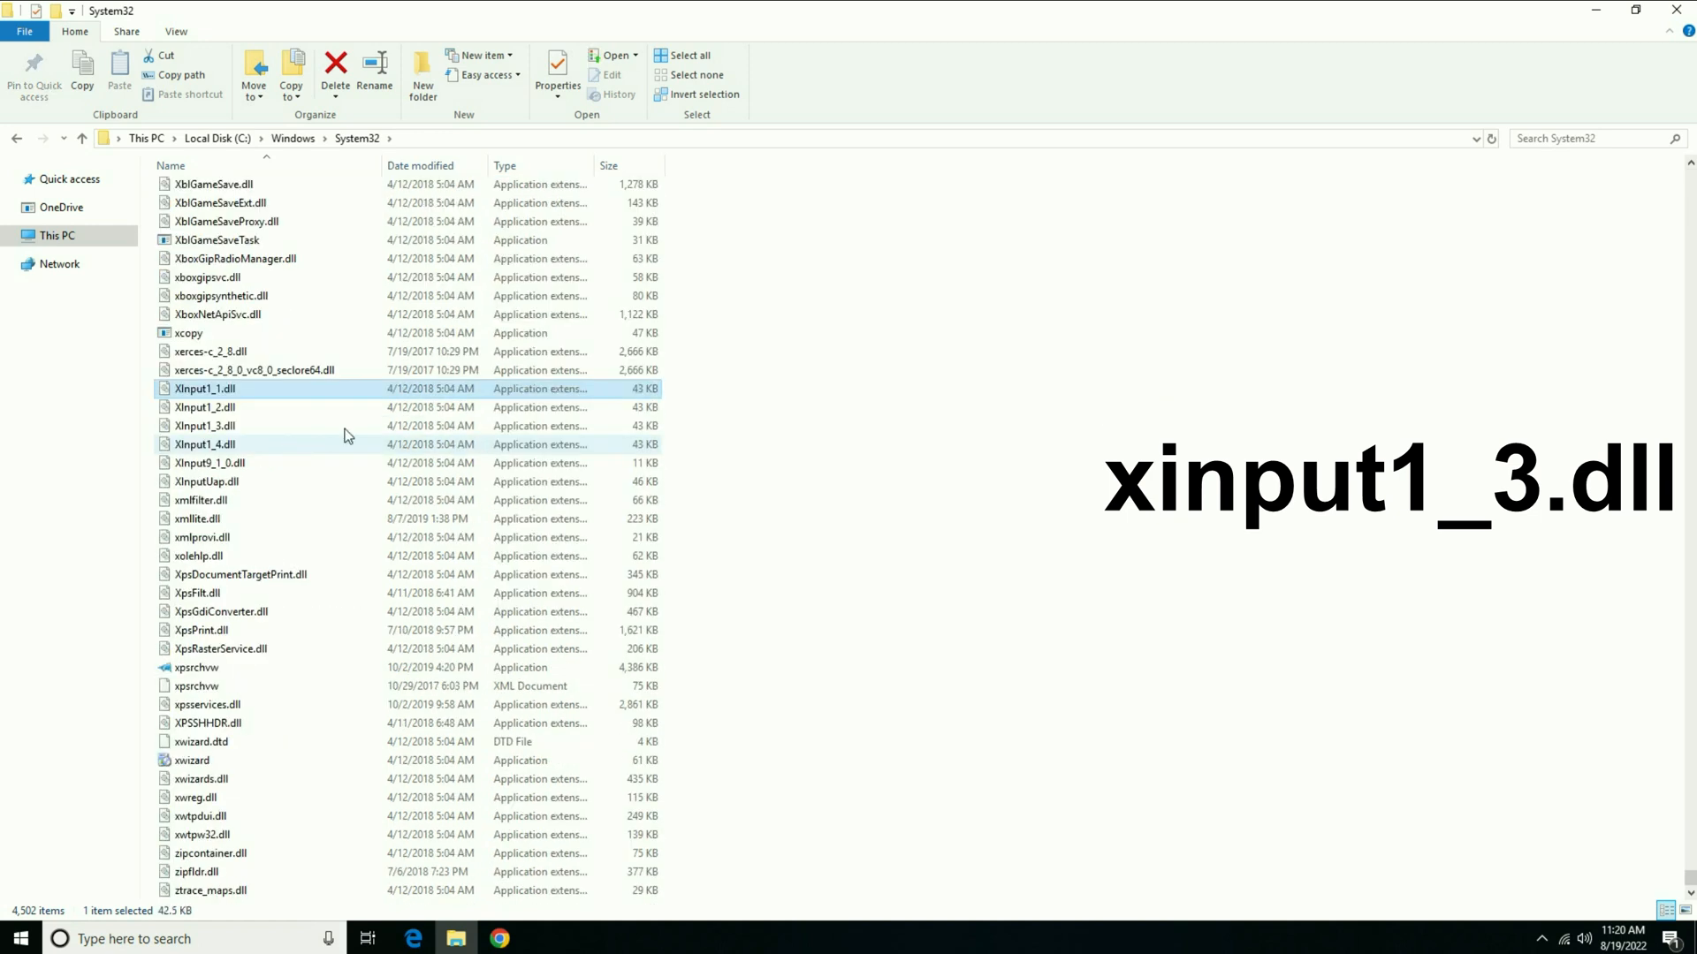
left_click(259, 428)
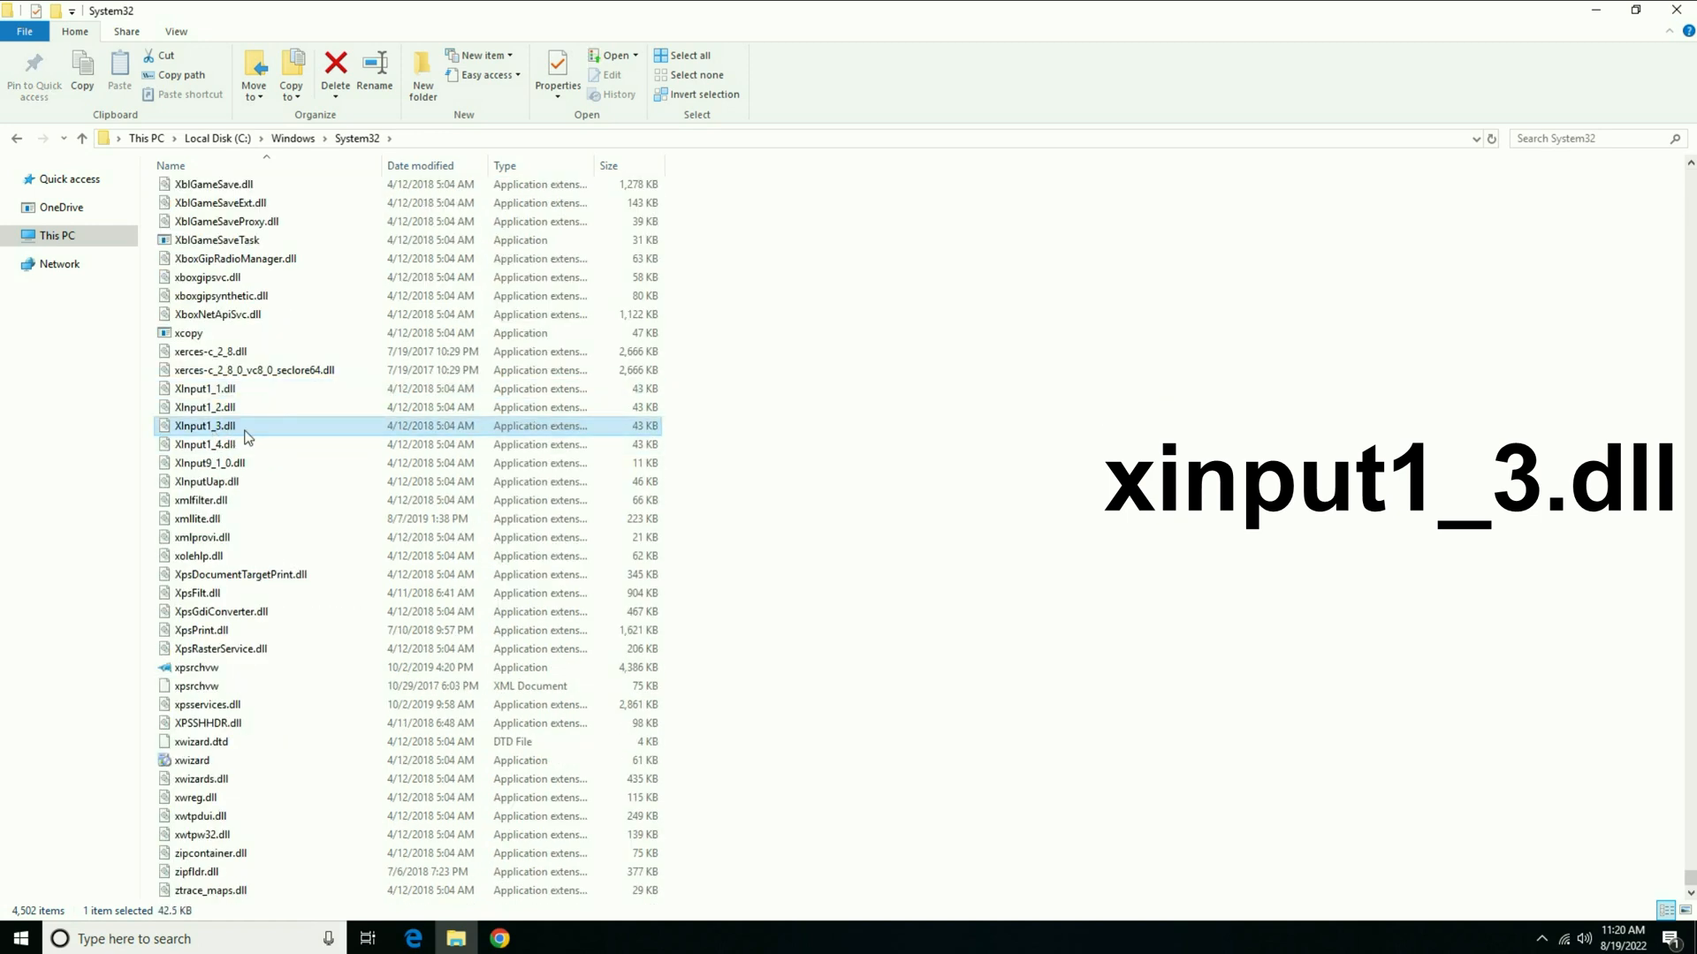
mouse_move(206, 426)
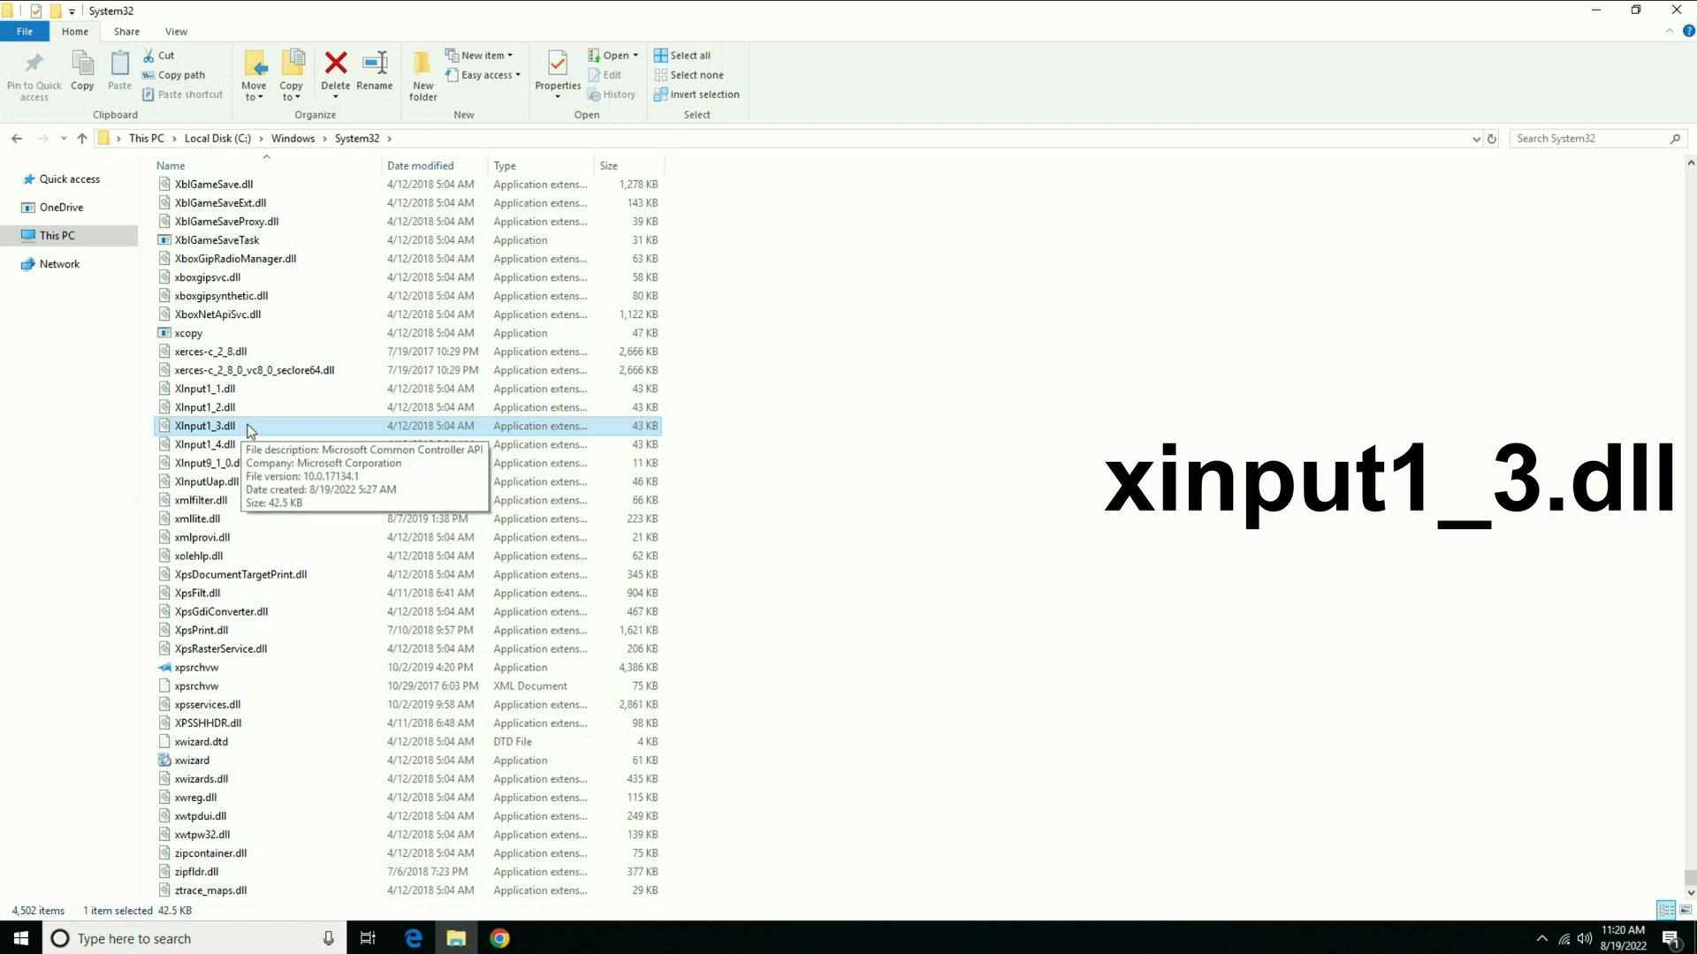
right_click(250, 429)
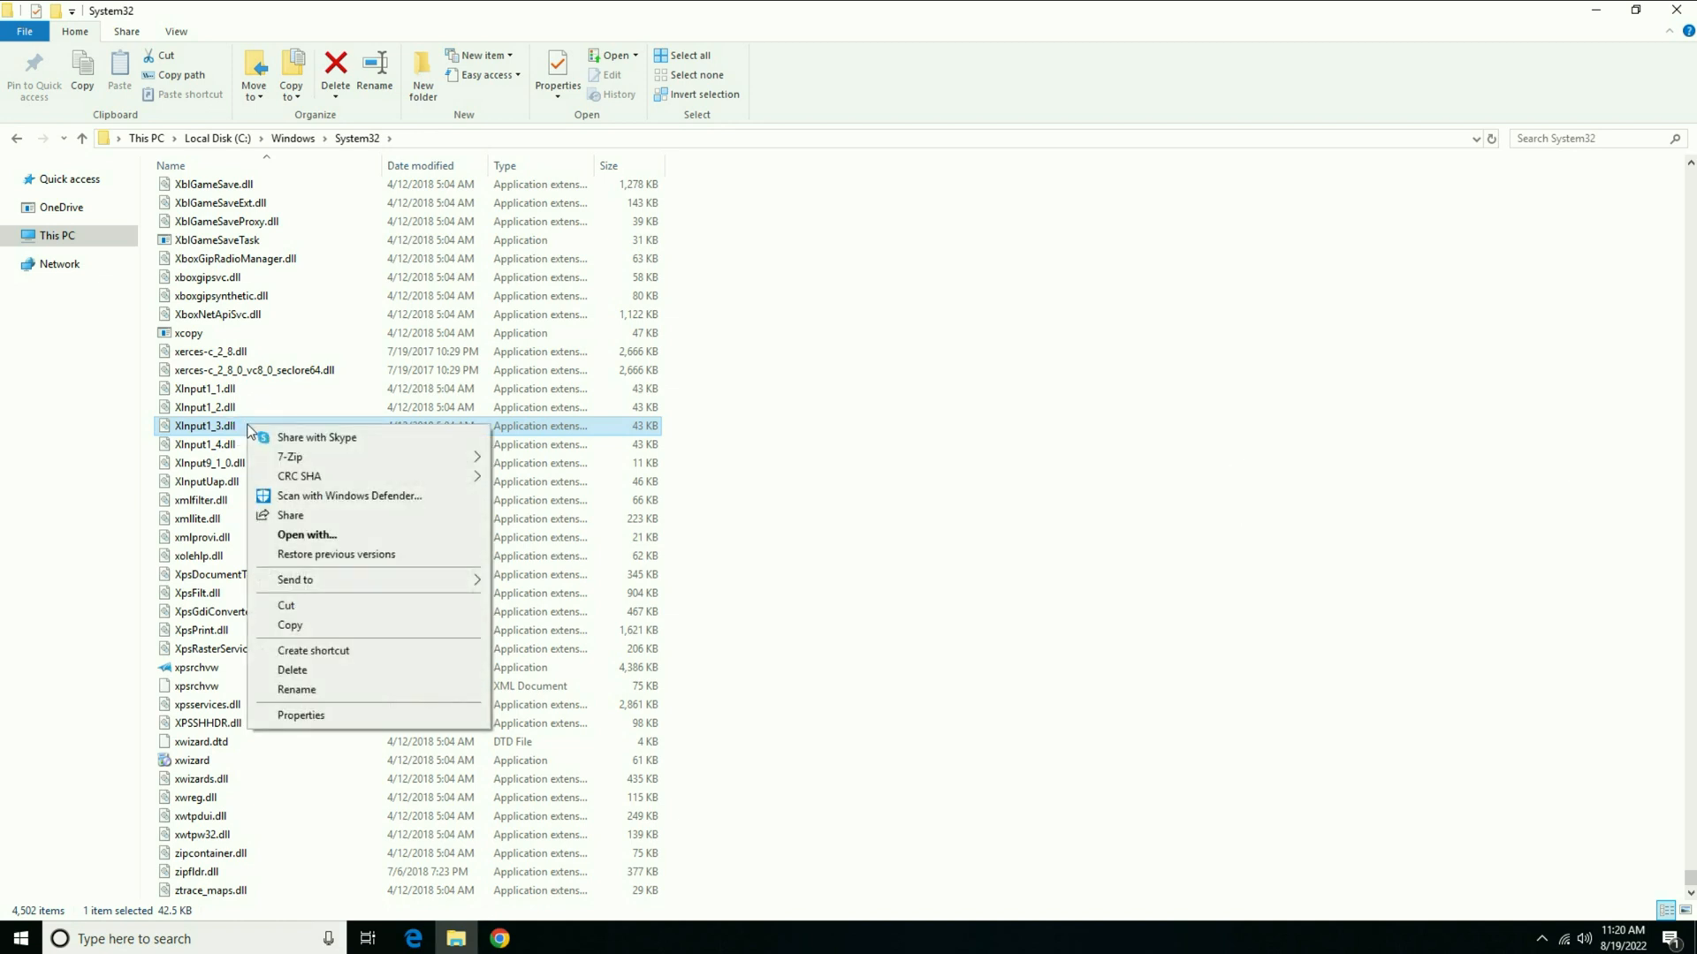
left_click(310, 679)
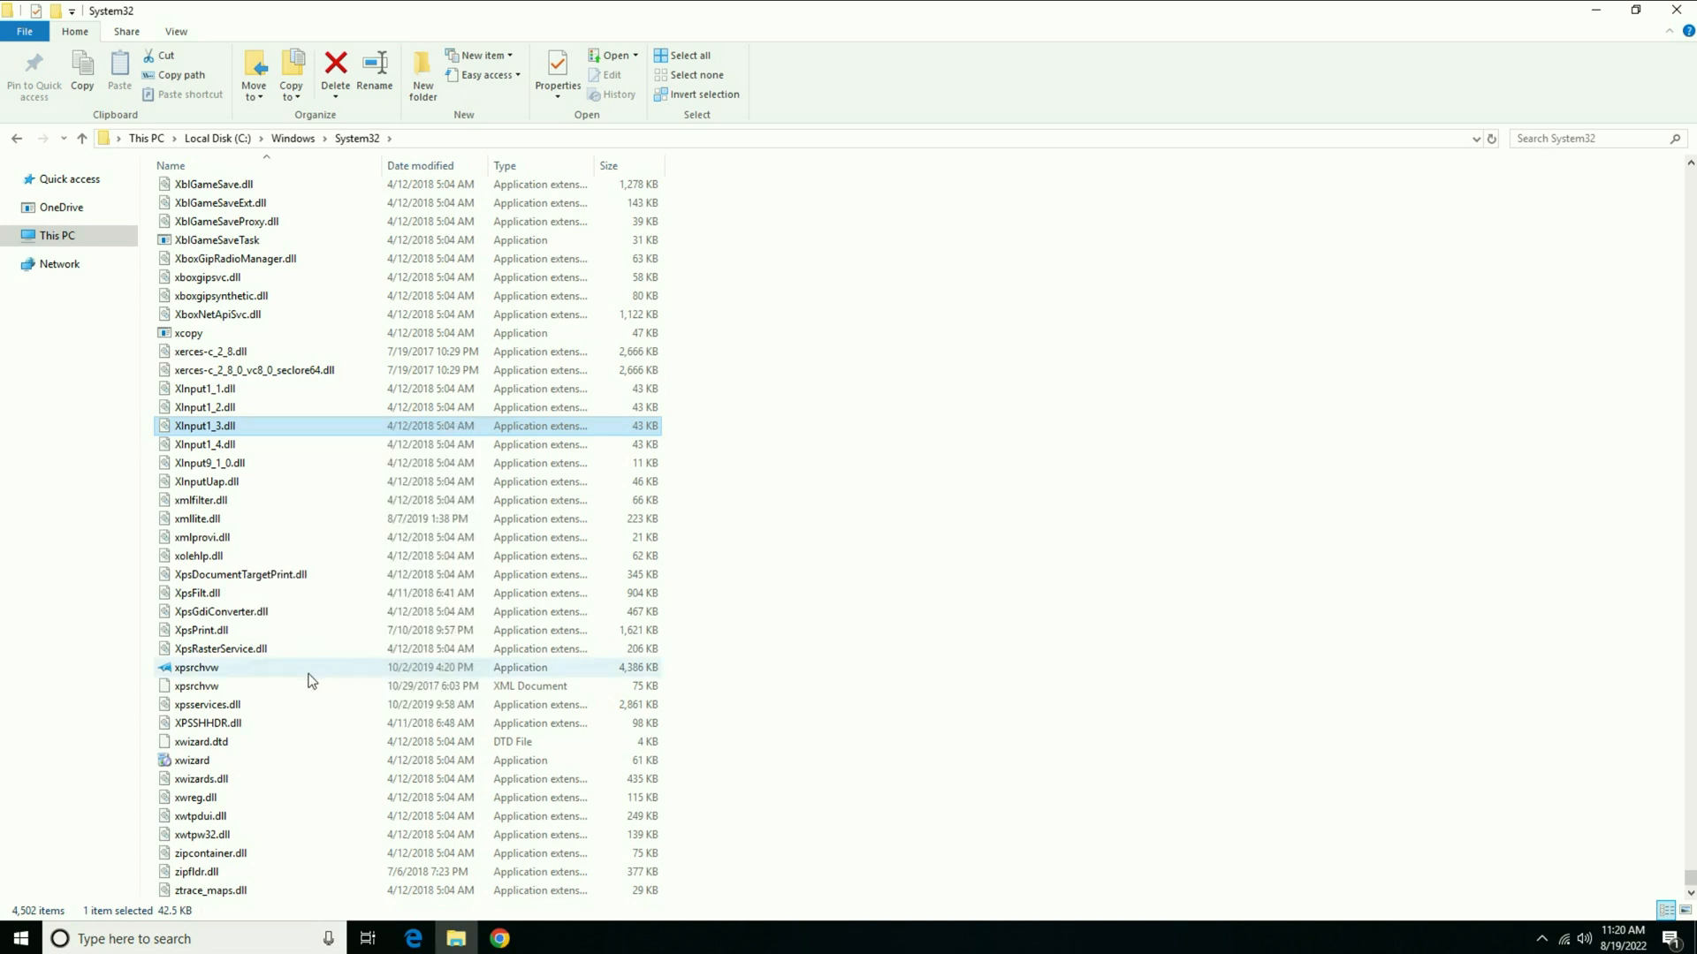
Delete Xinput1_3.dll from C:\Windows\SysWOW64 as well.
left_click(883, 477)
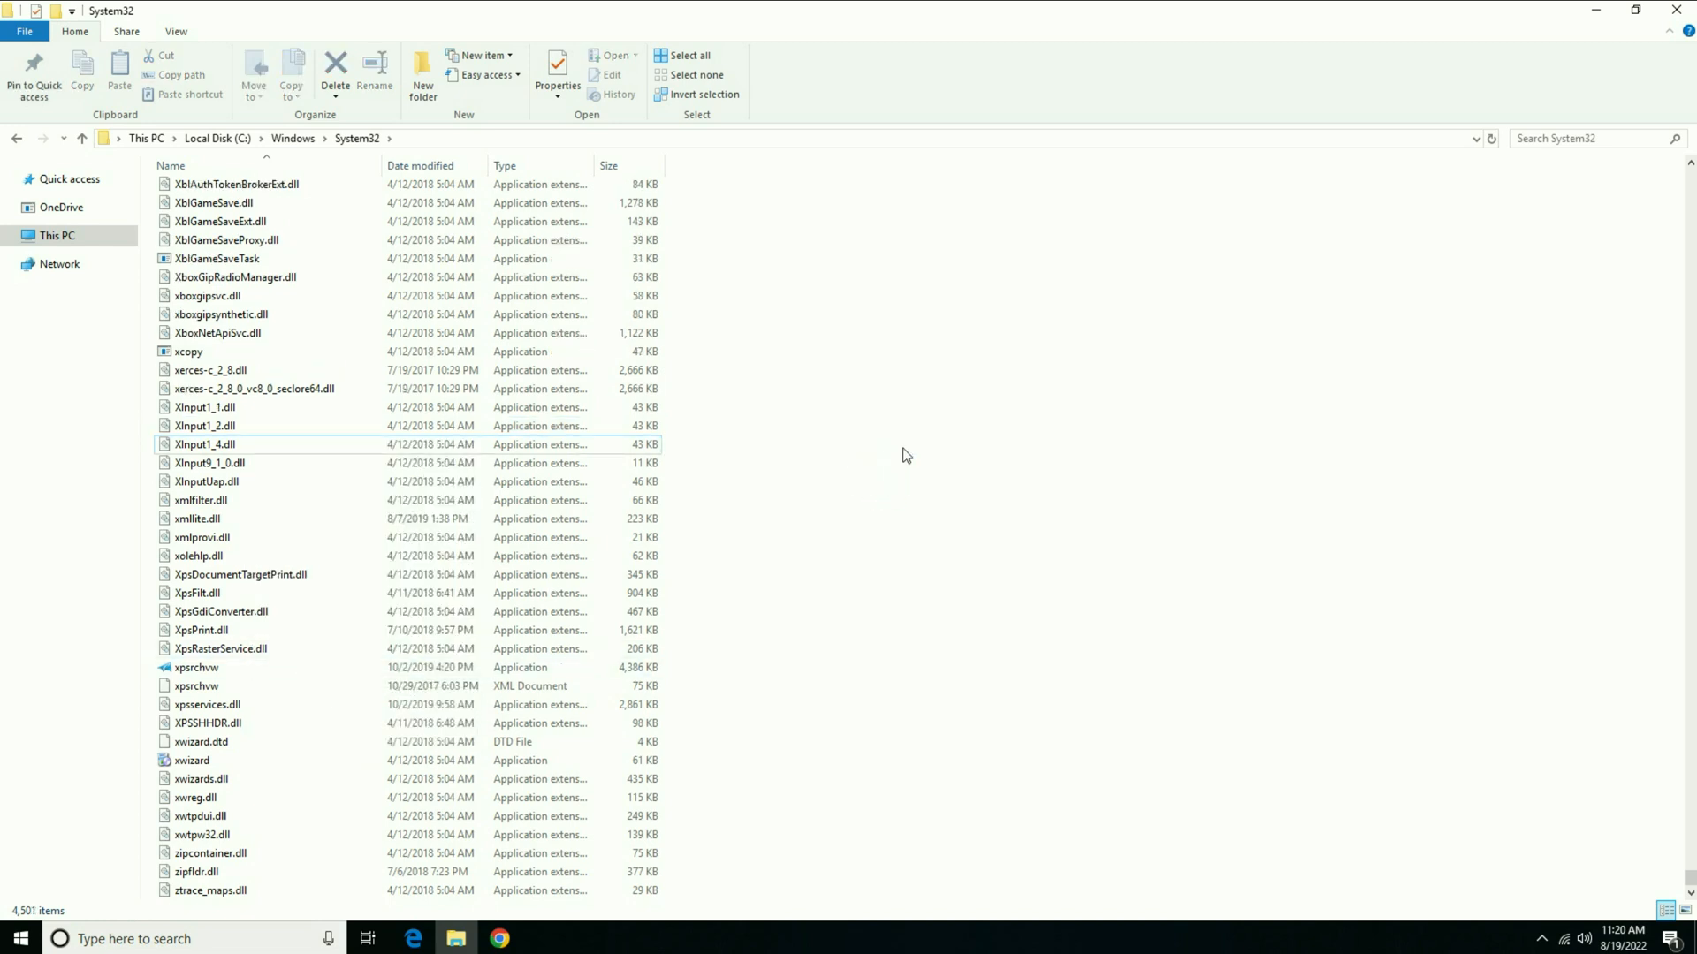
left_click(293, 138)
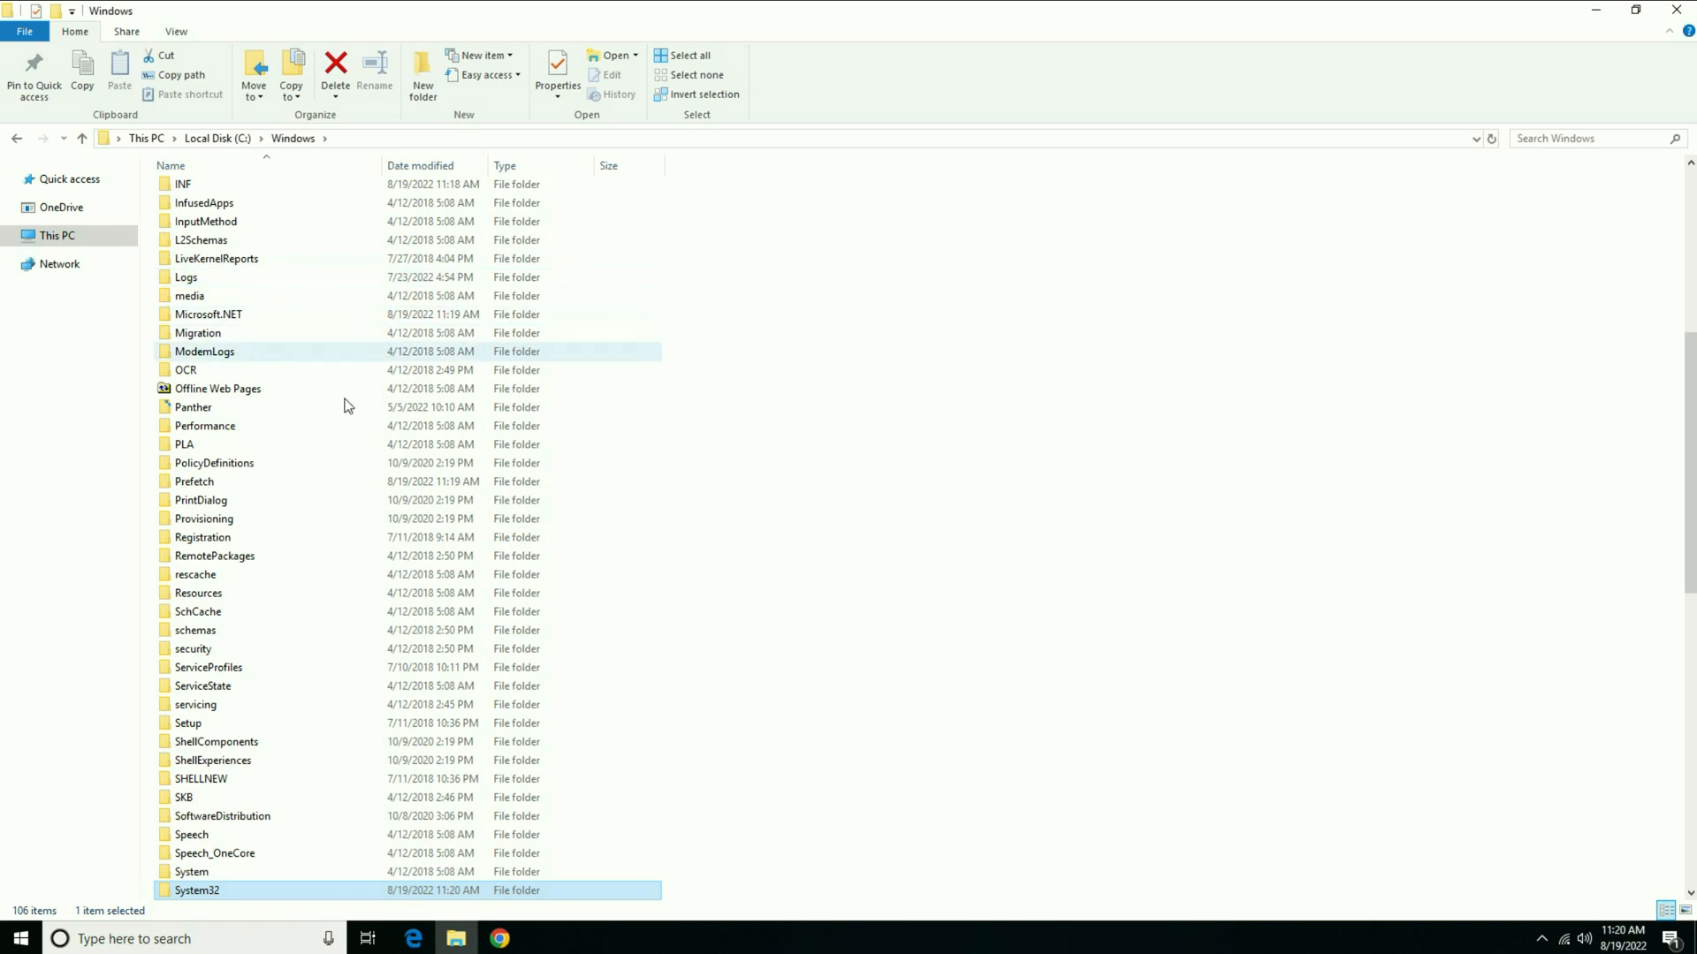
scroll(357, 422, "down", 6)
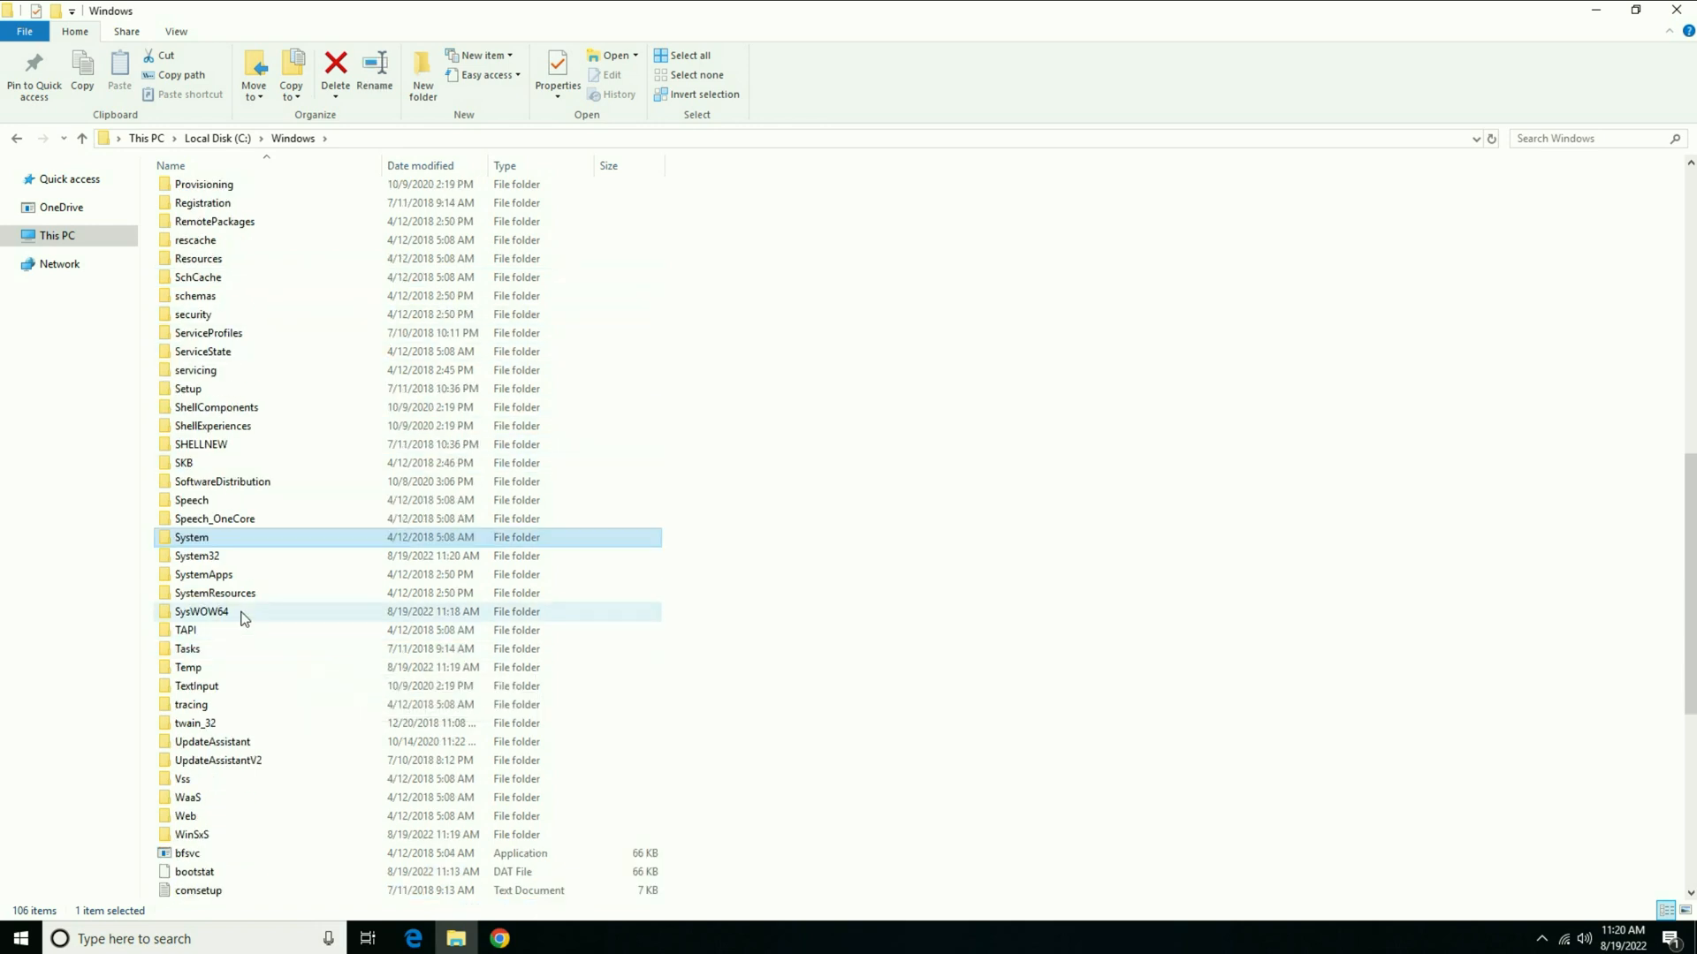
left_click(239, 611)
scroll(334, 583, "down", 3)
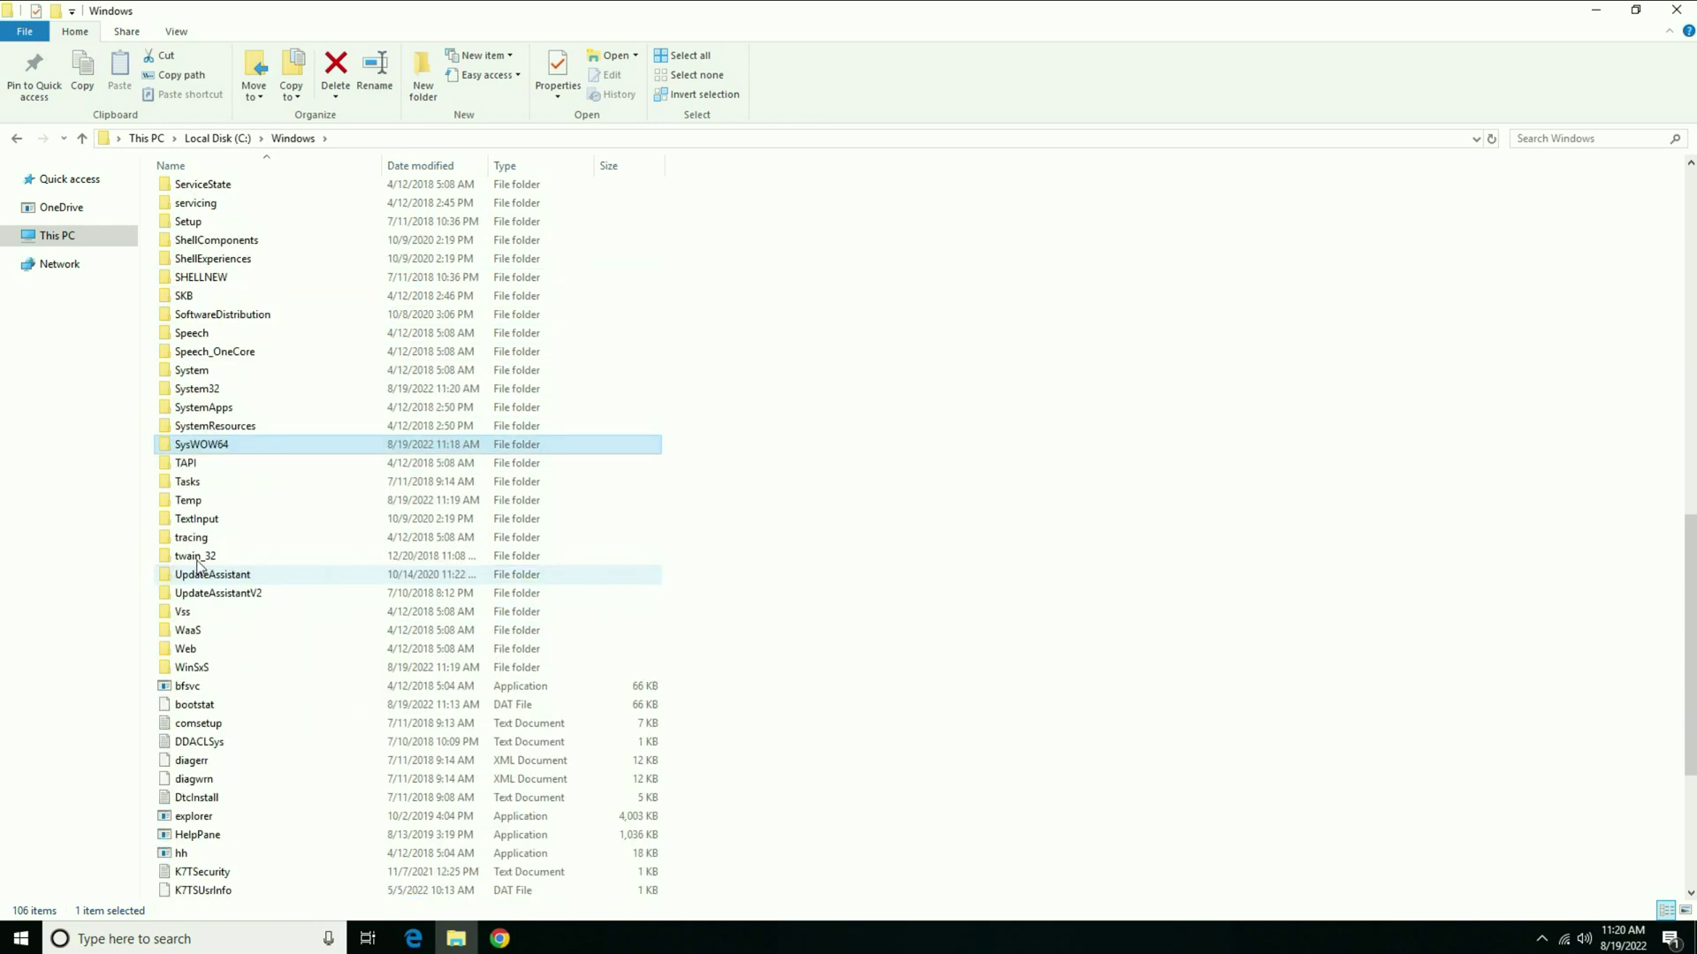
double_click(249, 452)
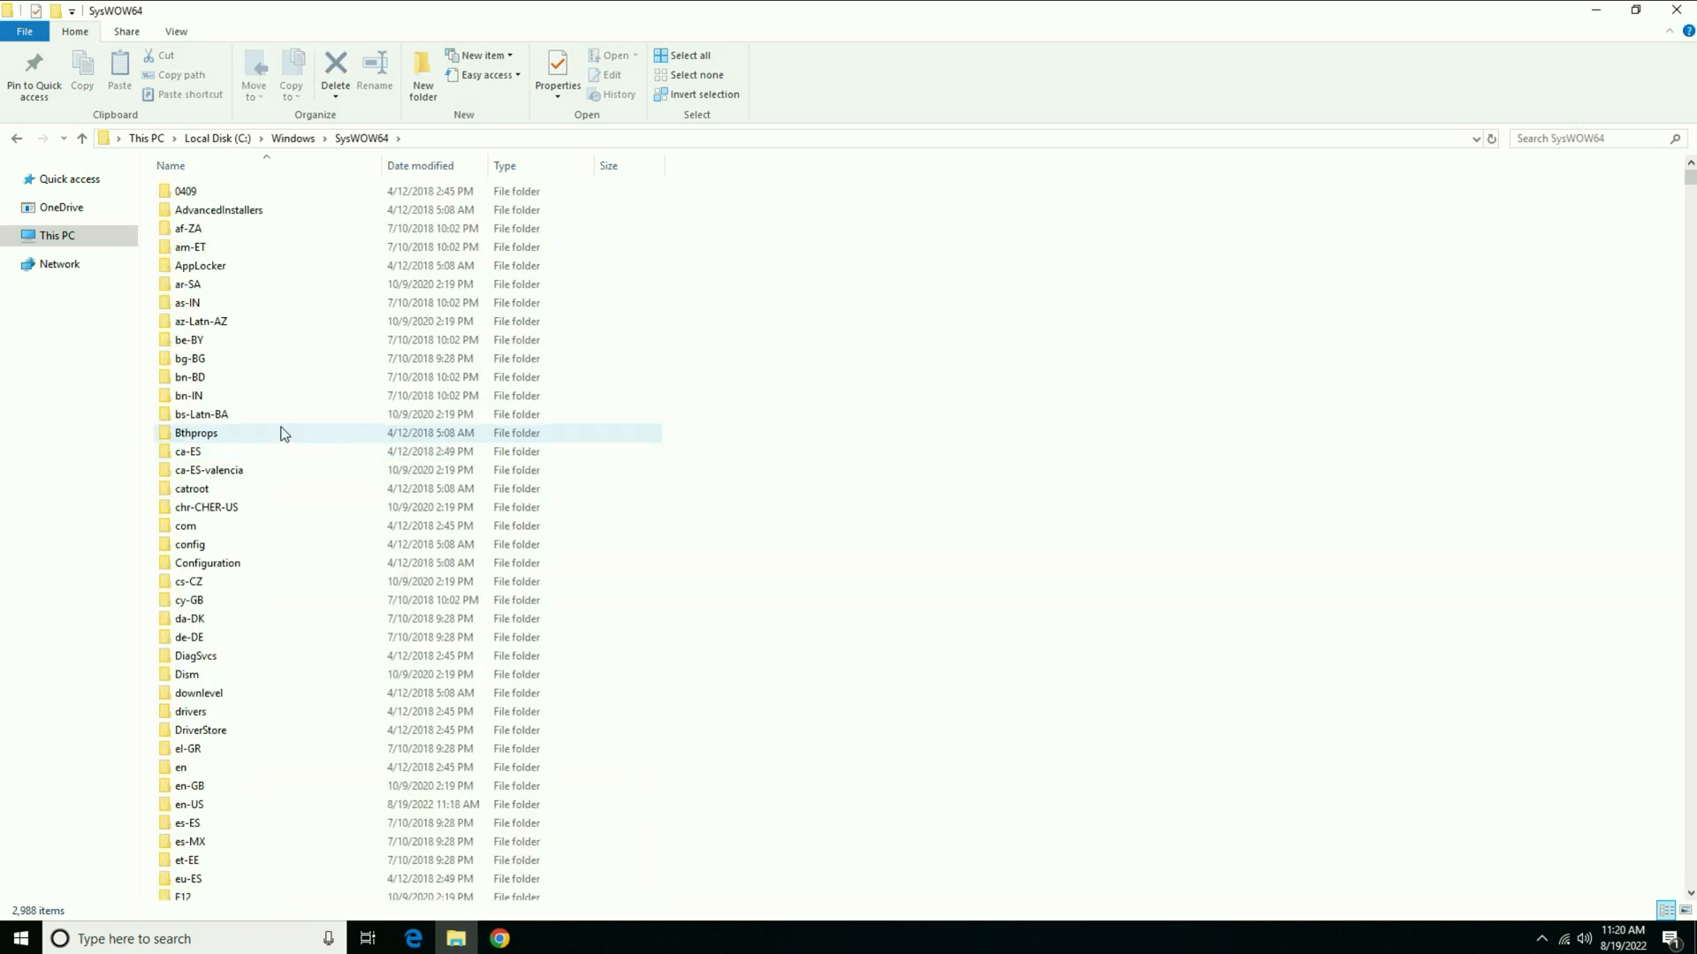
left_click(282, 434)
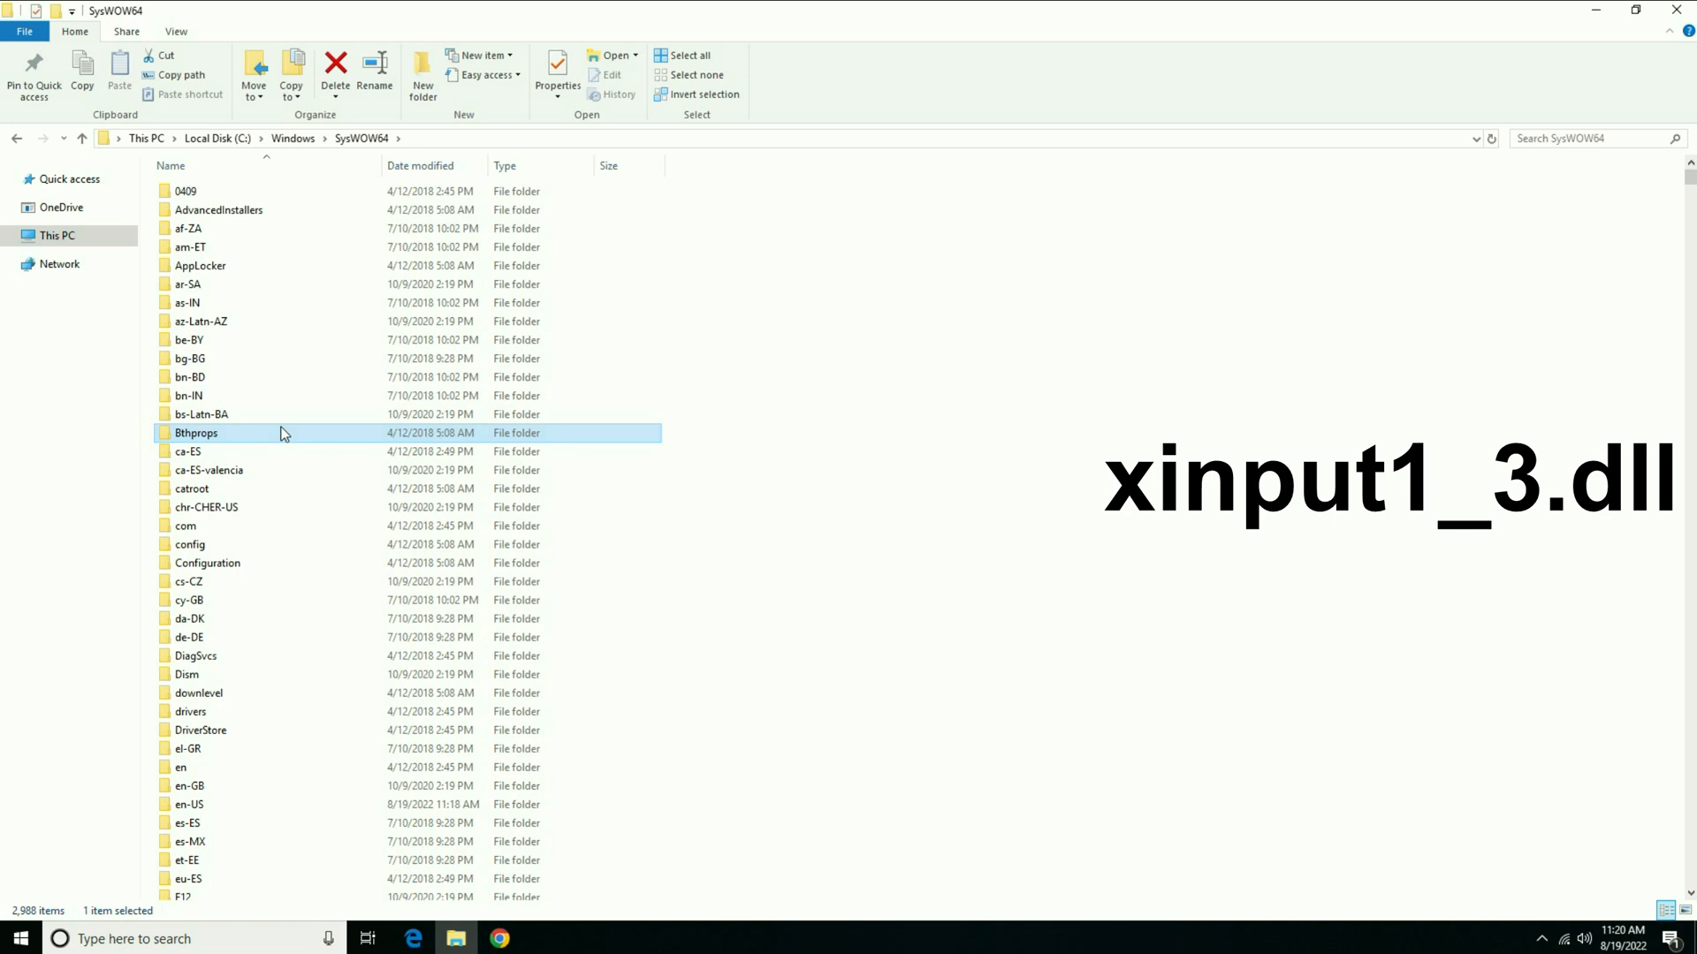
type("x")
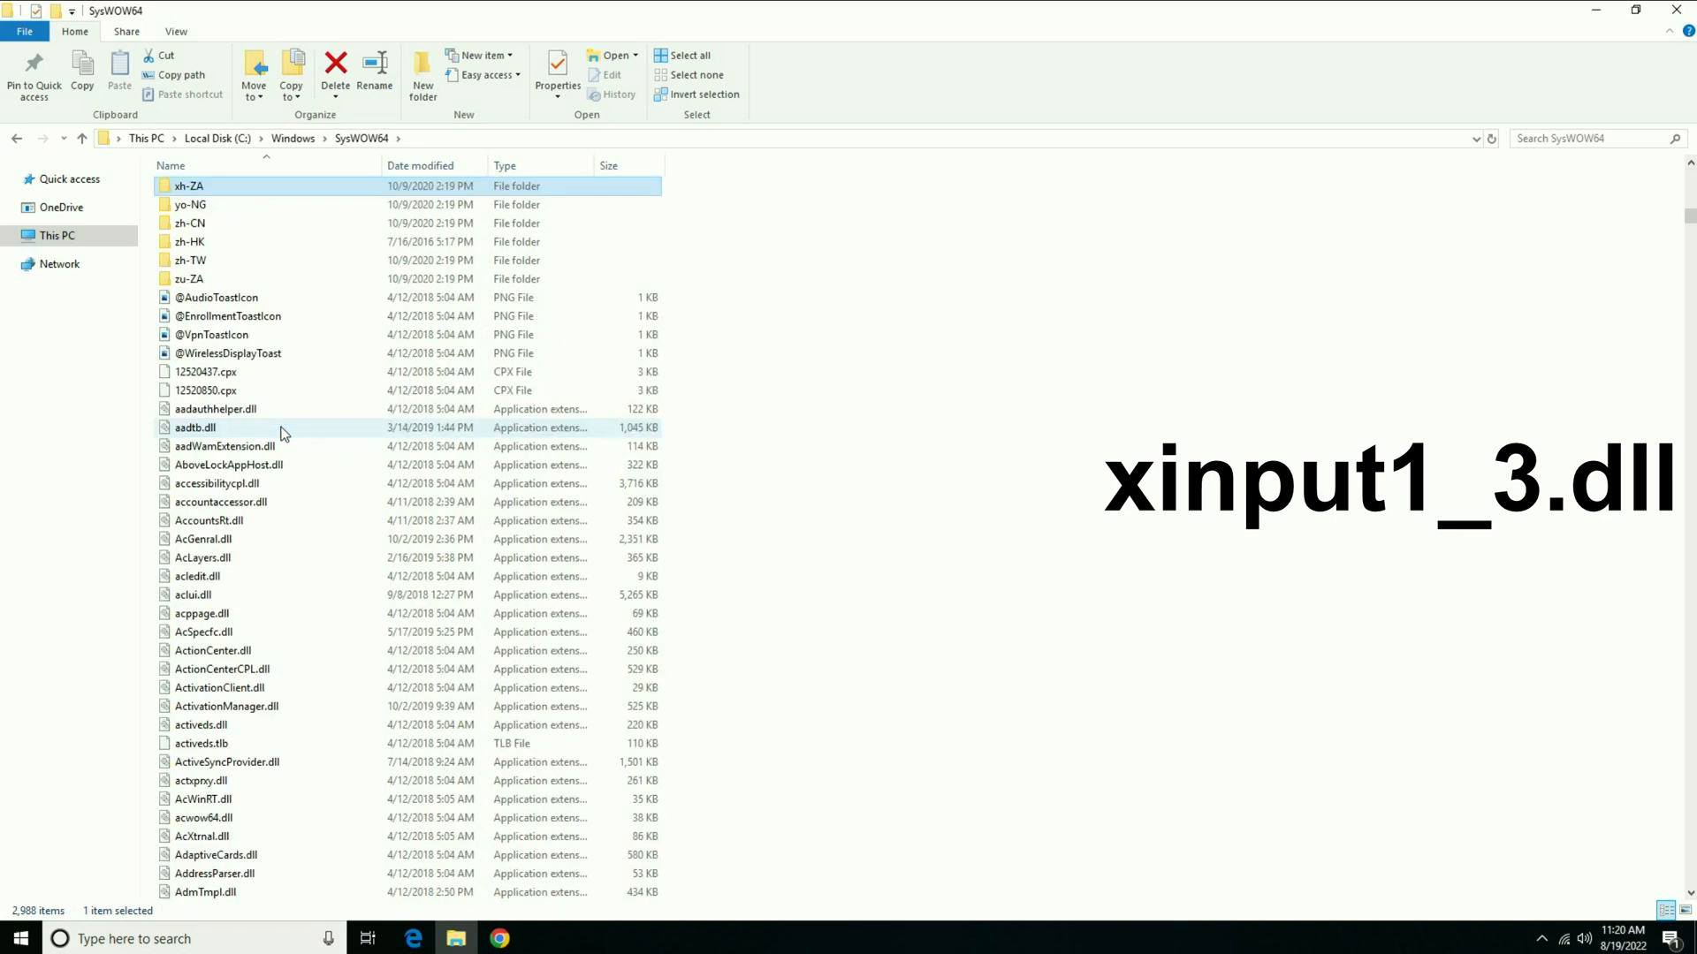
type("i")
left_click(251, 427)
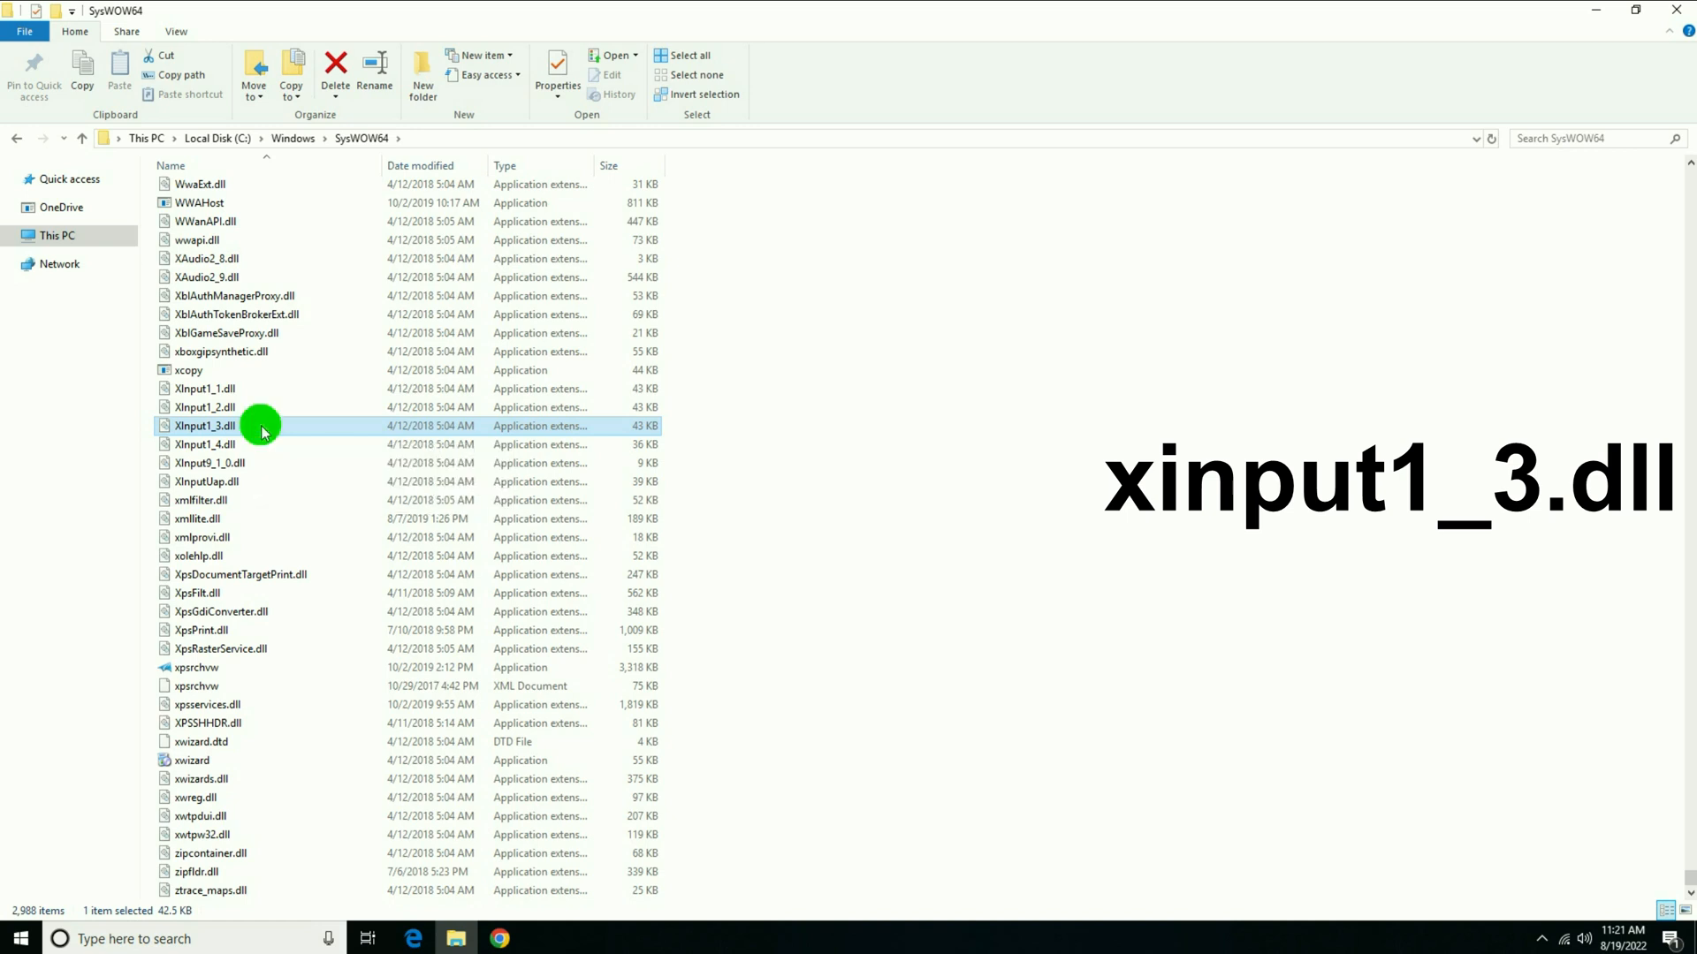
right_click(262, 429)
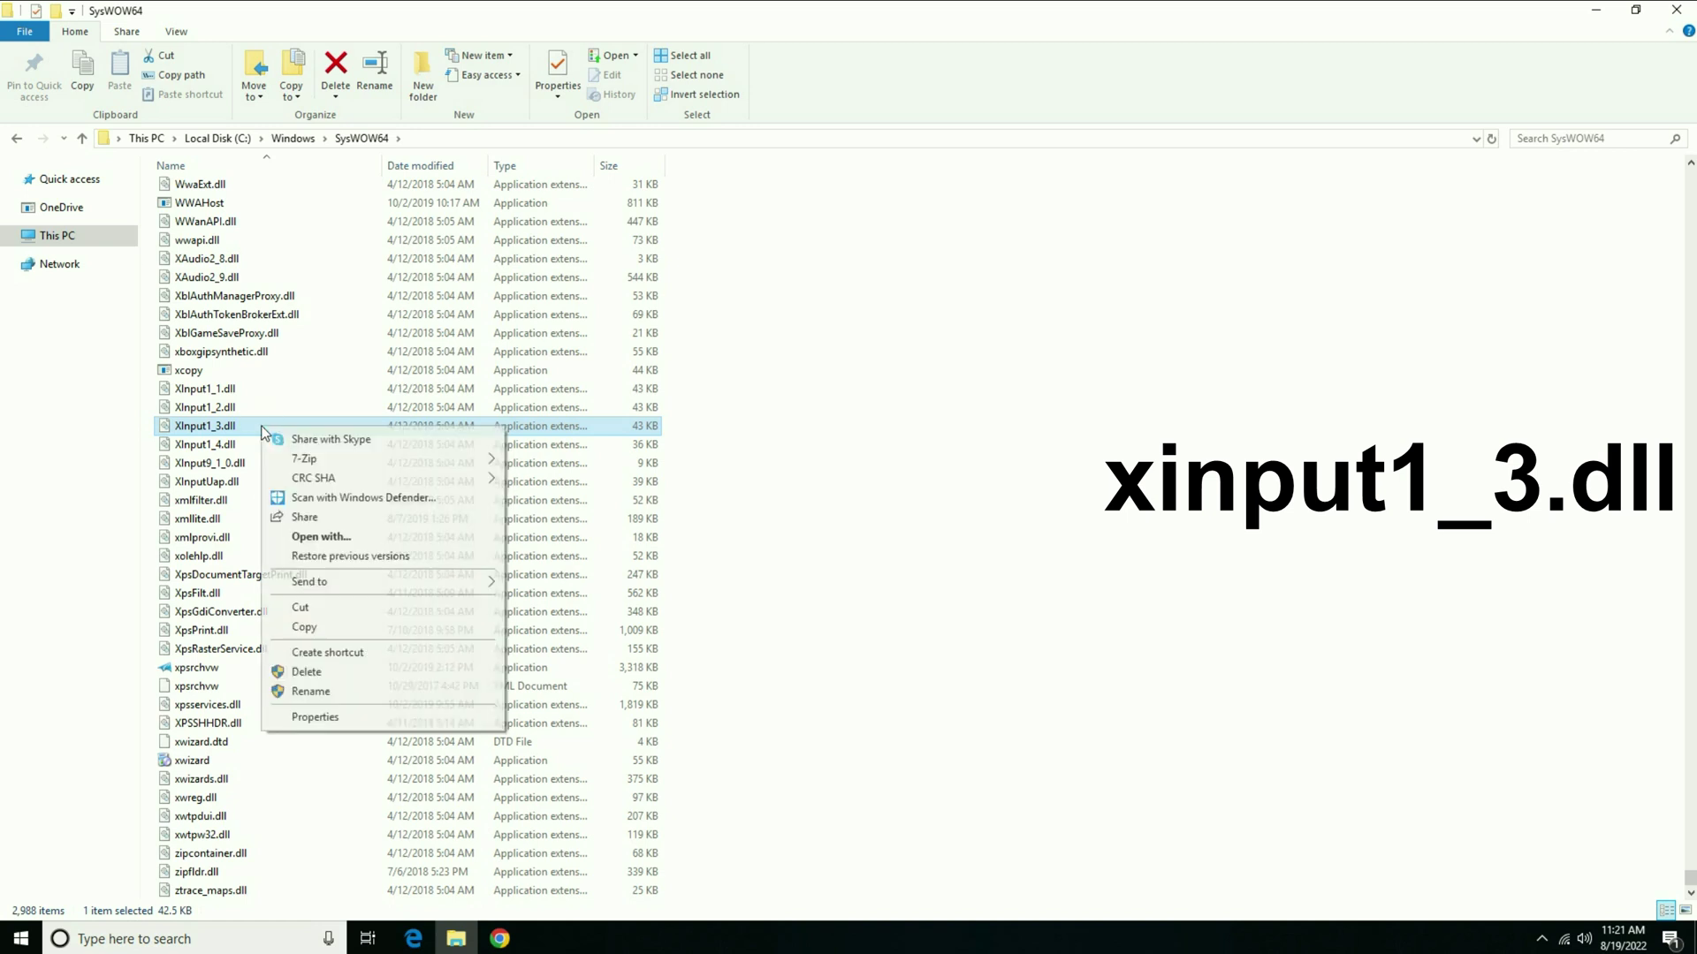
left_click(309, 671)
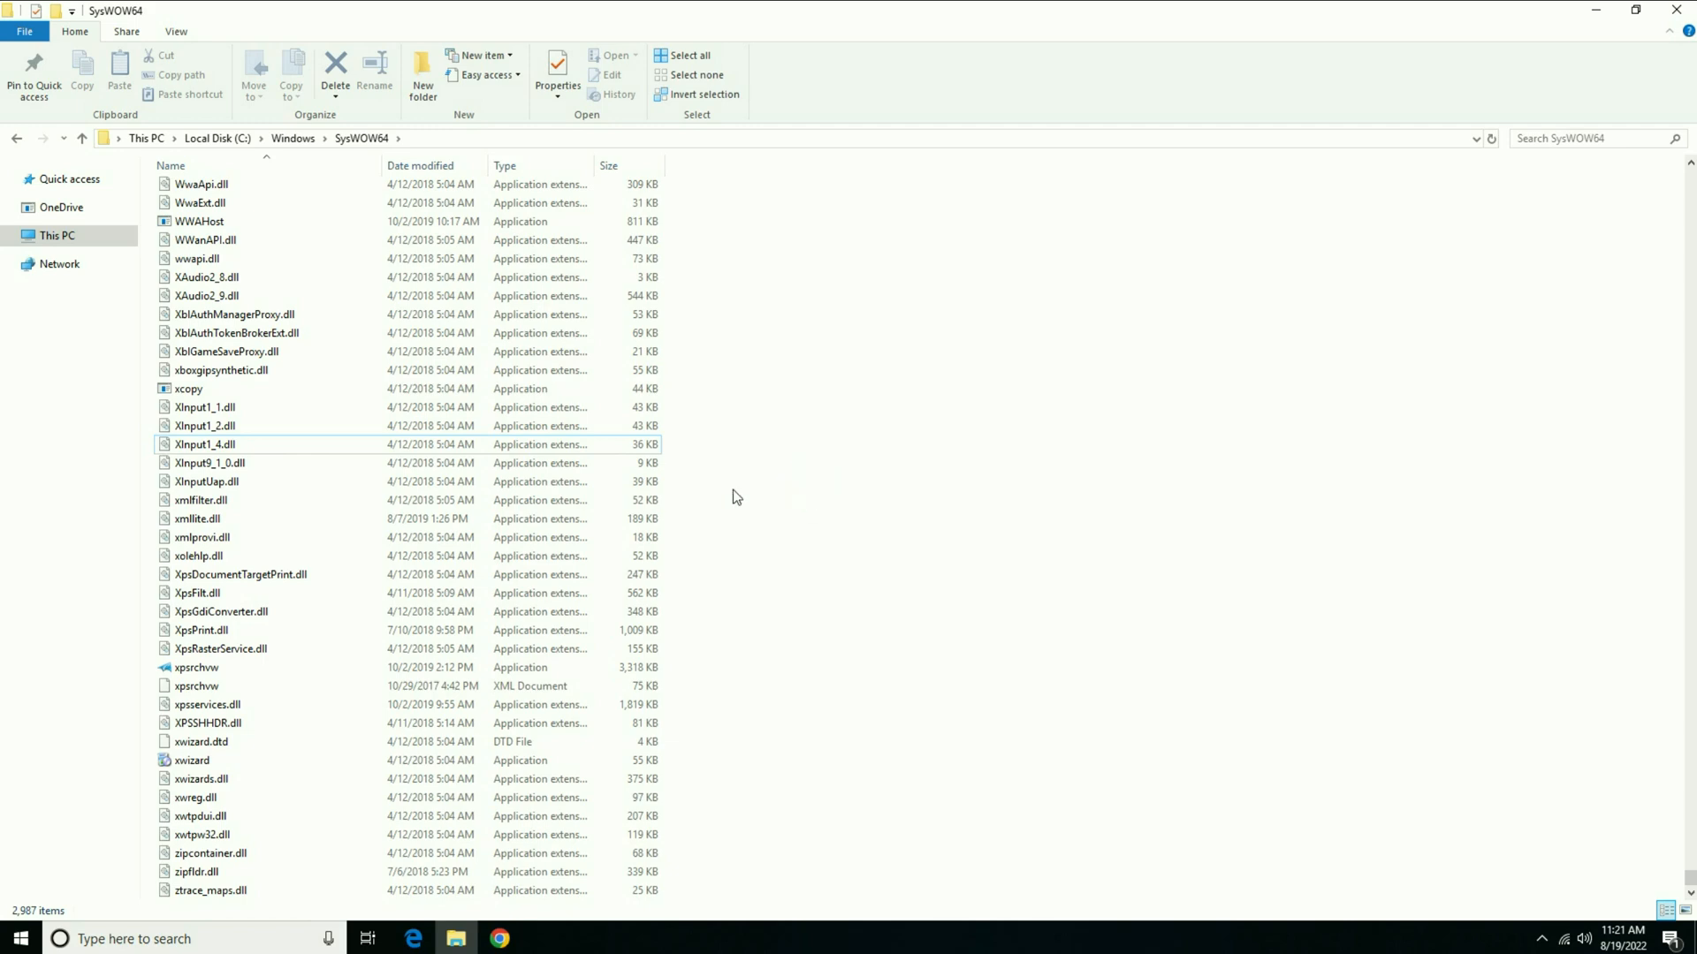
Download the DirectX End-User Runtime Web Installer (dxwebsetup.exe) from Microsoft in Chrome.
left_click(1679, 11)
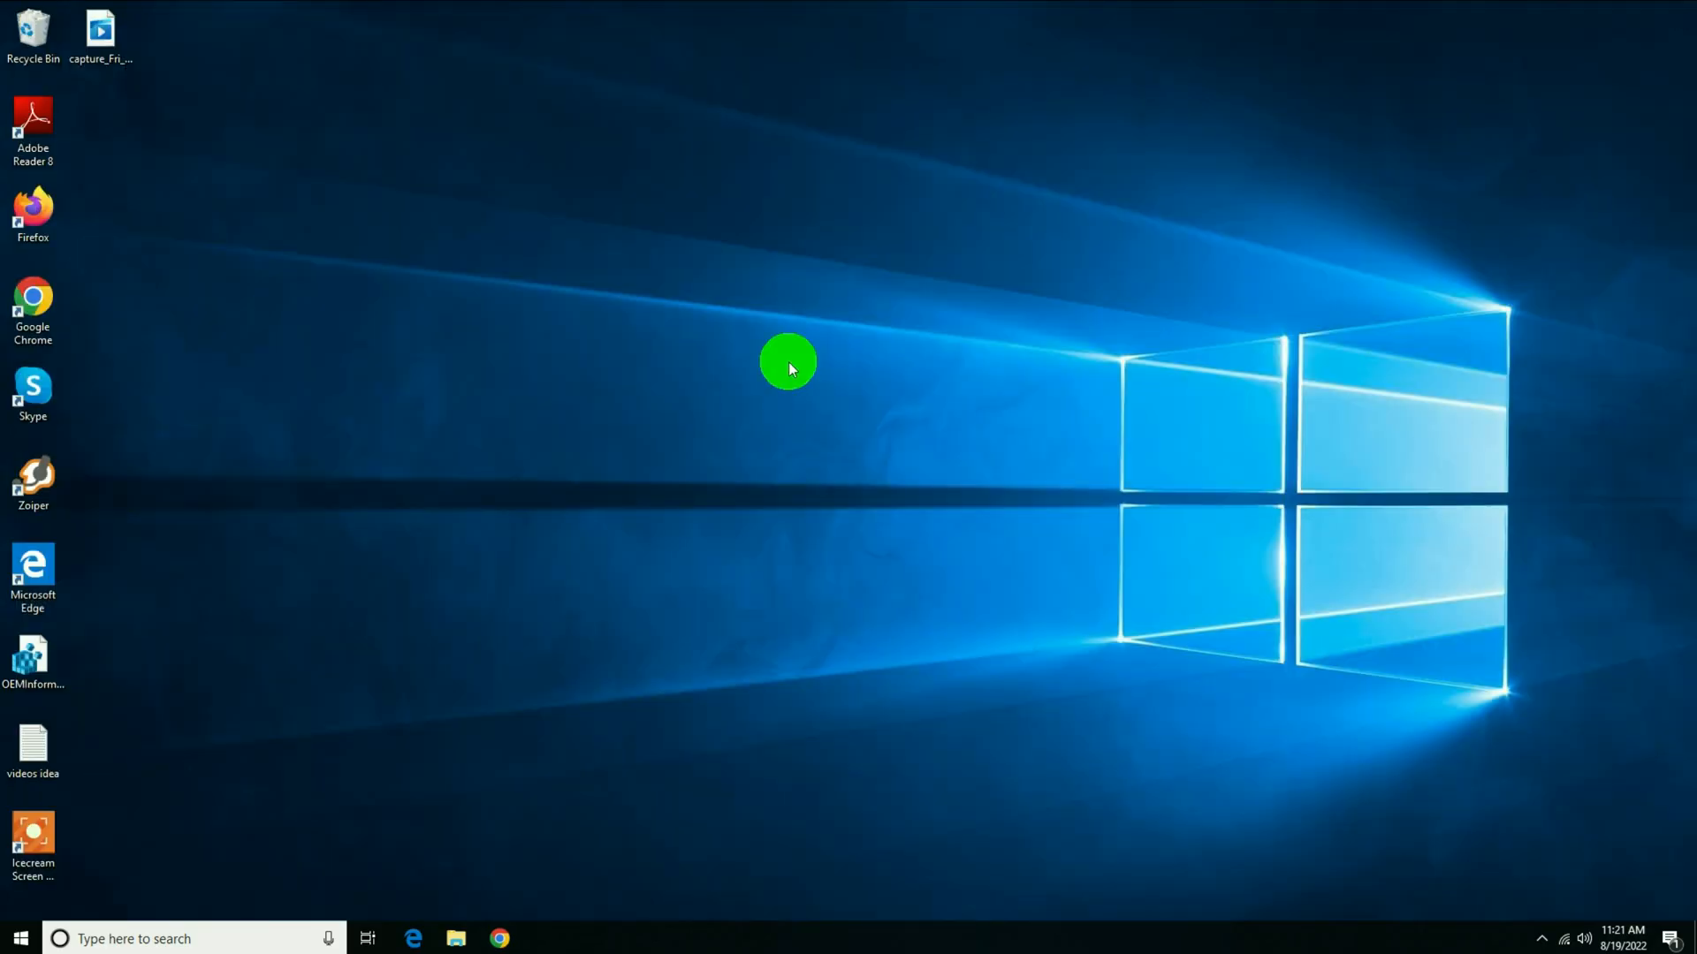
left_click(504, 939)
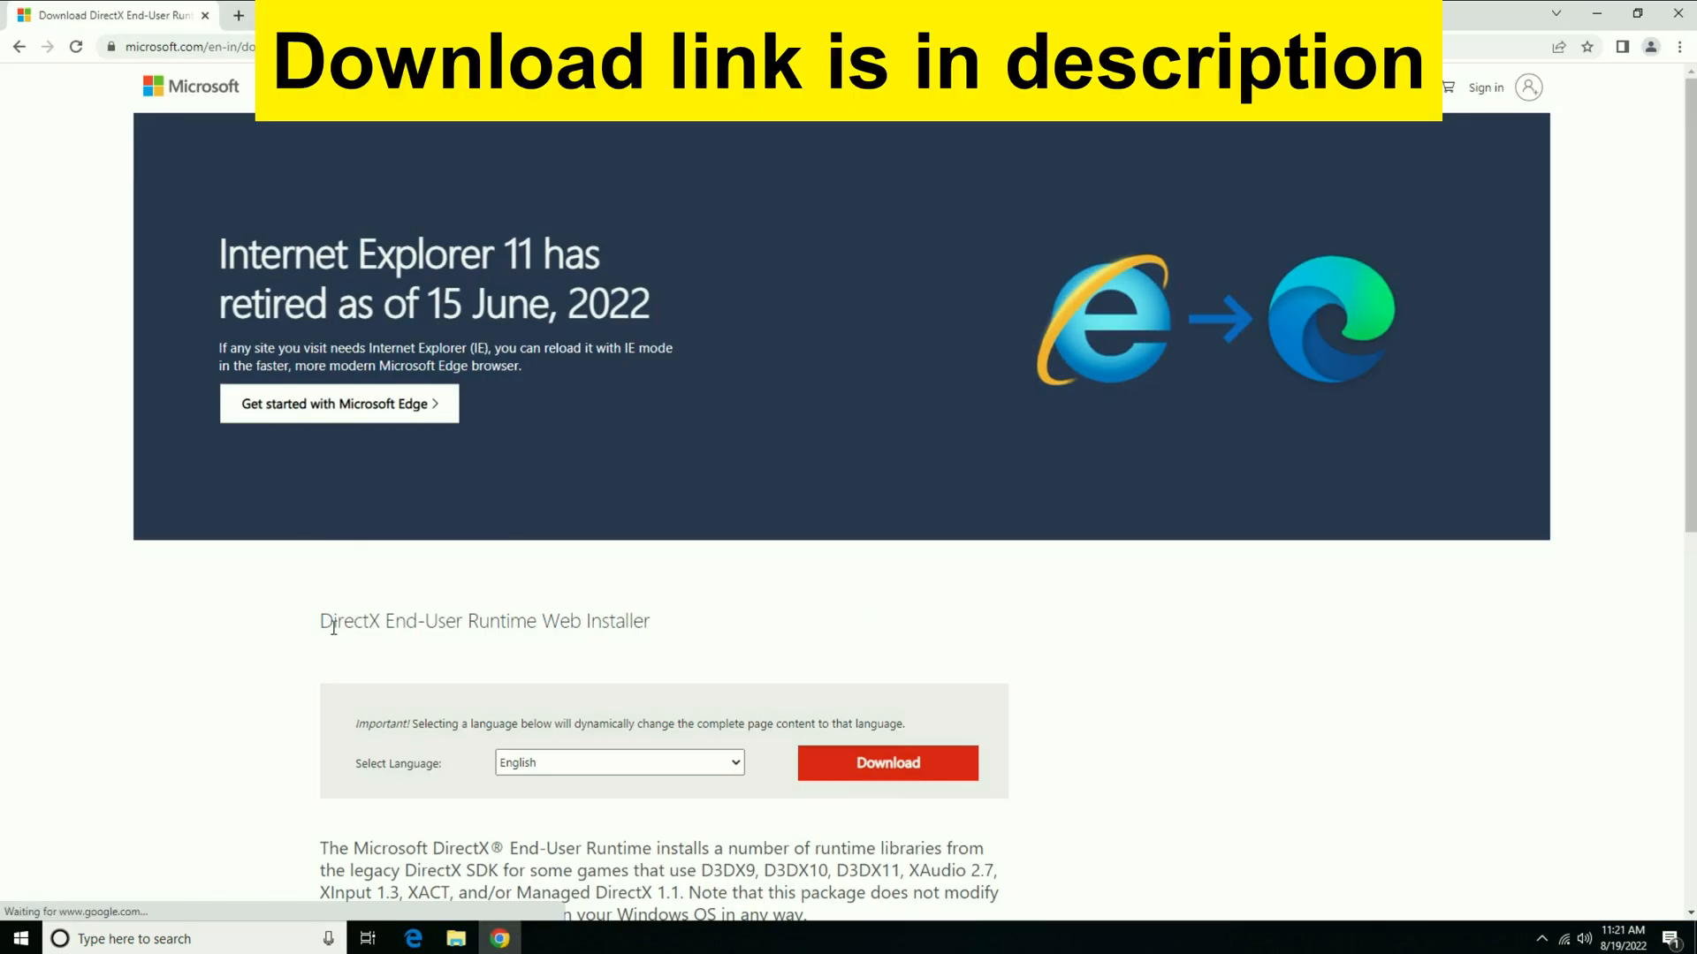
left_click_drag(321, 623, 649, 623)
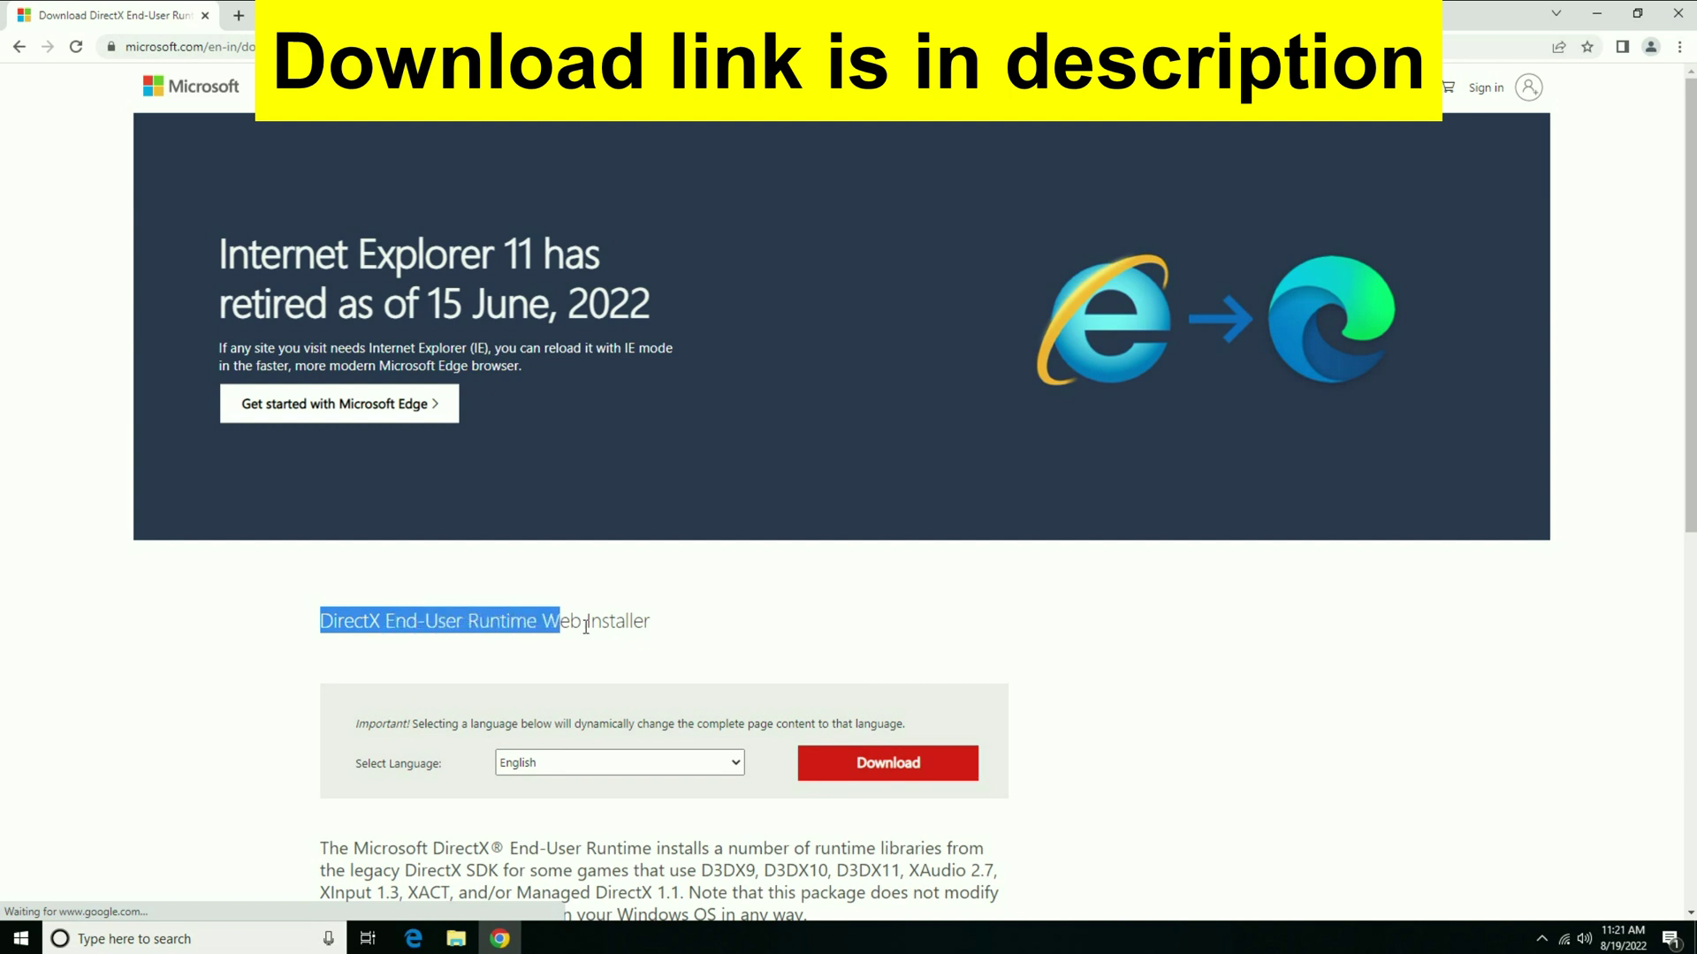
left_click(670, 627)
left_click(822, 45)
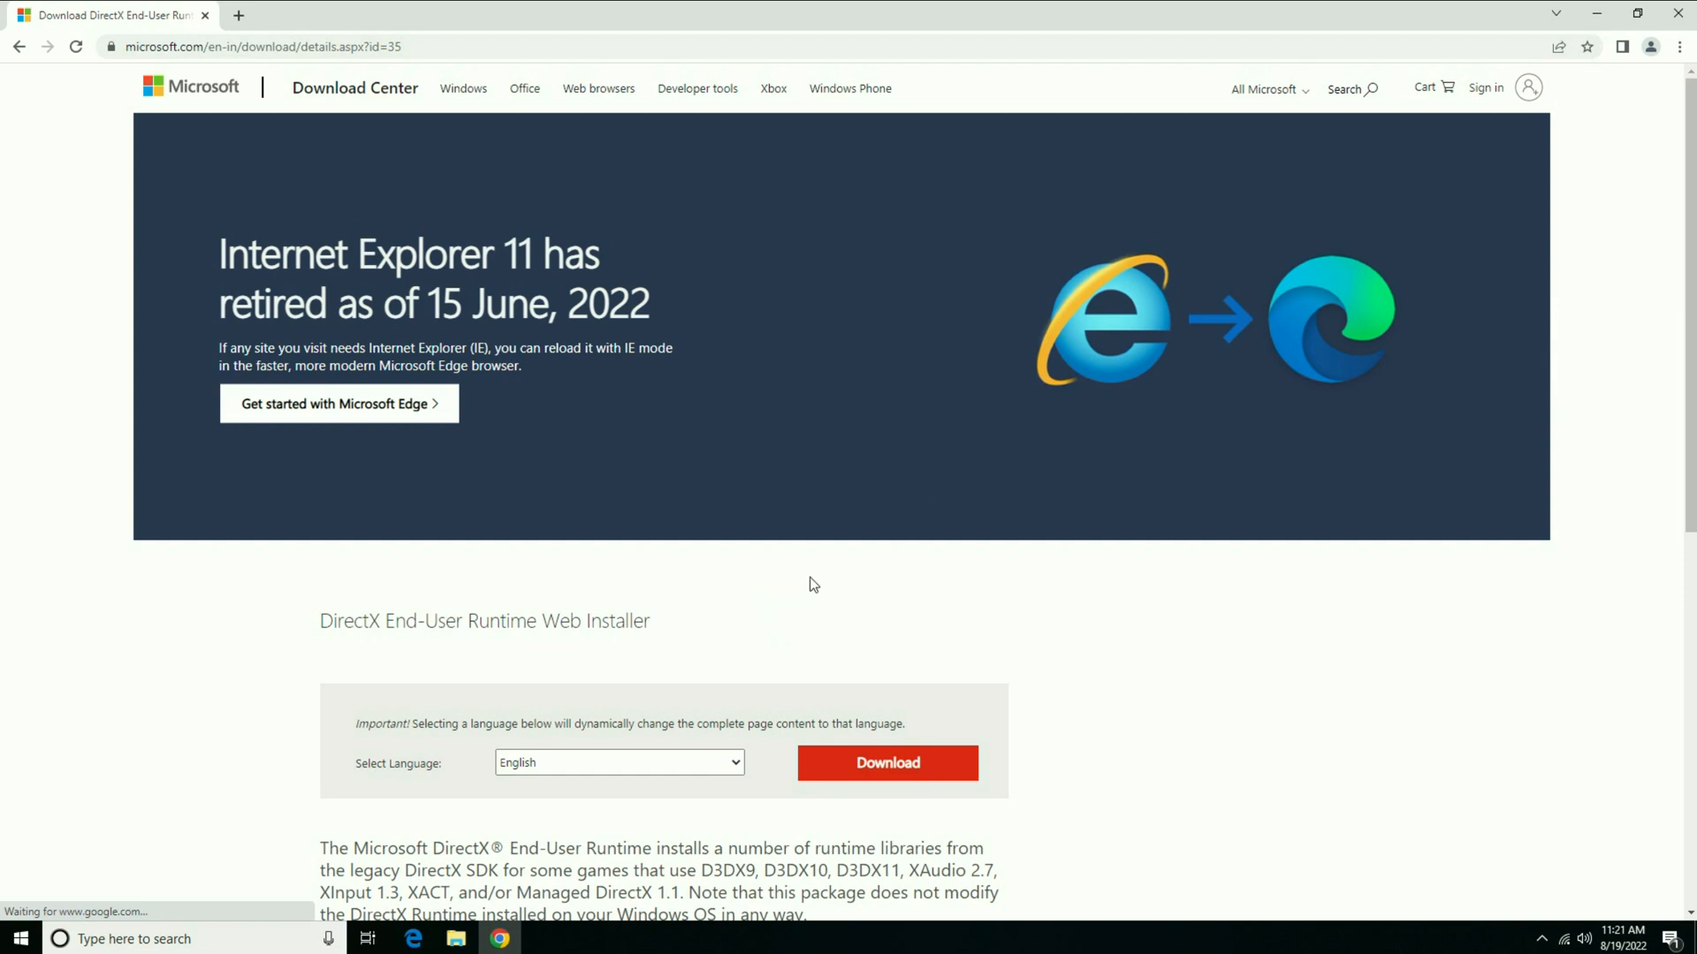
scroll(810, 577, "down", 1)
left_click(852, 675)
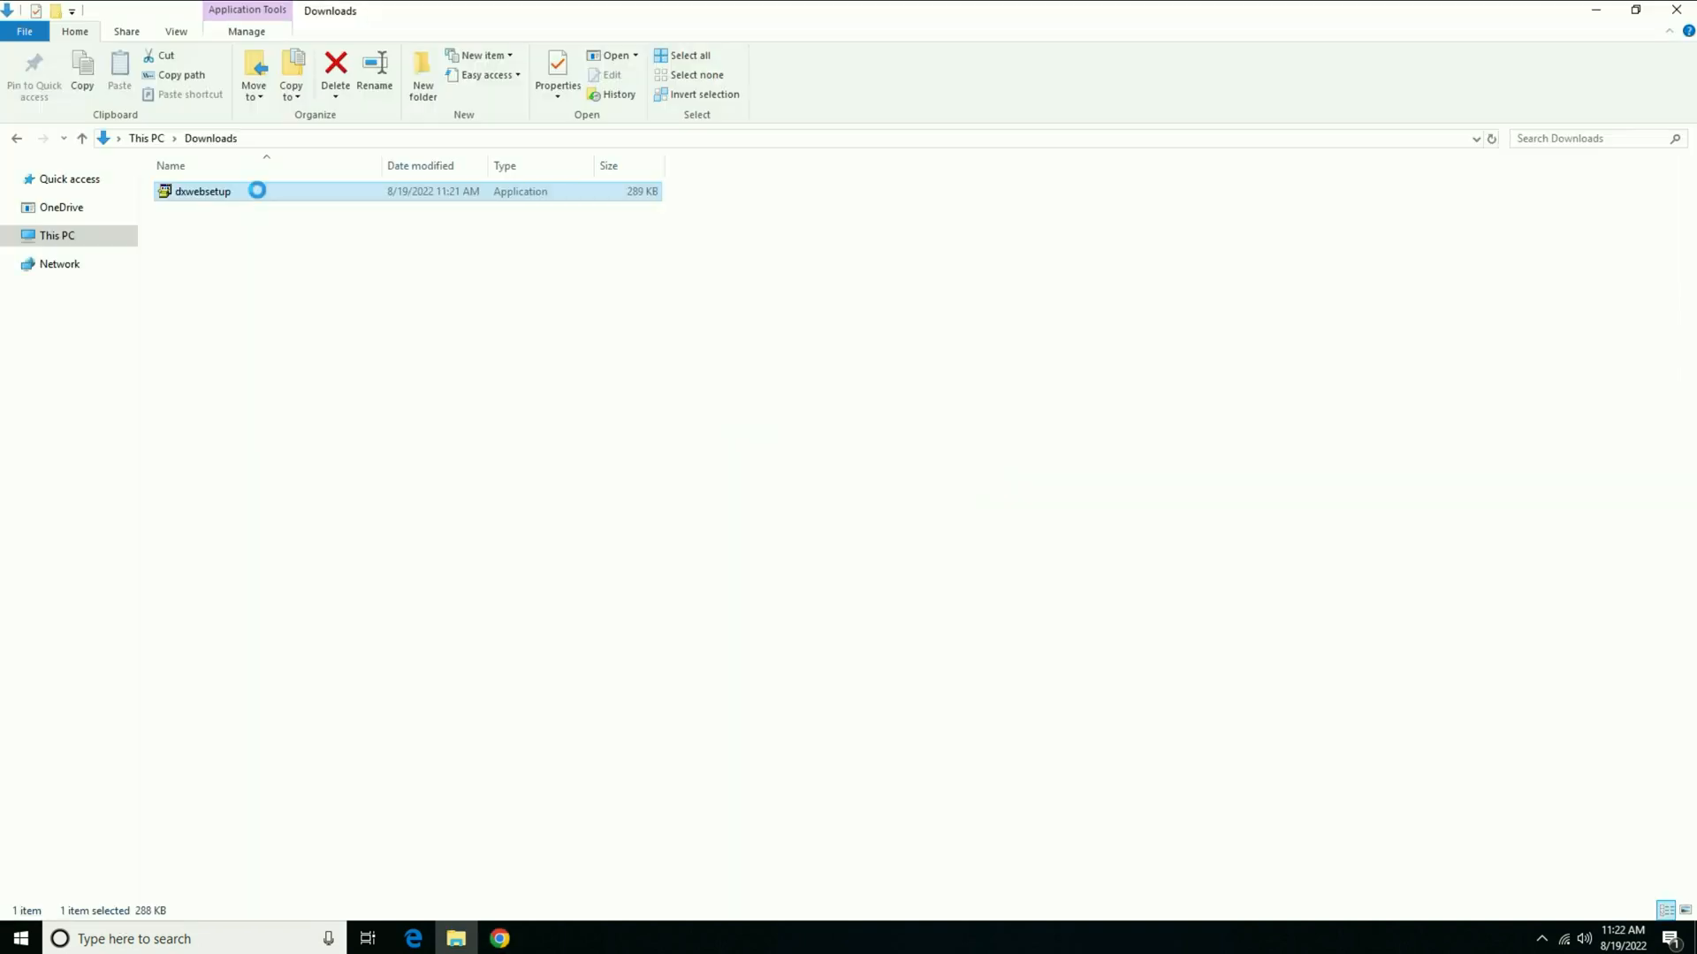
Unblock dxwebsetup in its Properties and run it as administrator.
right_click(201, 190)
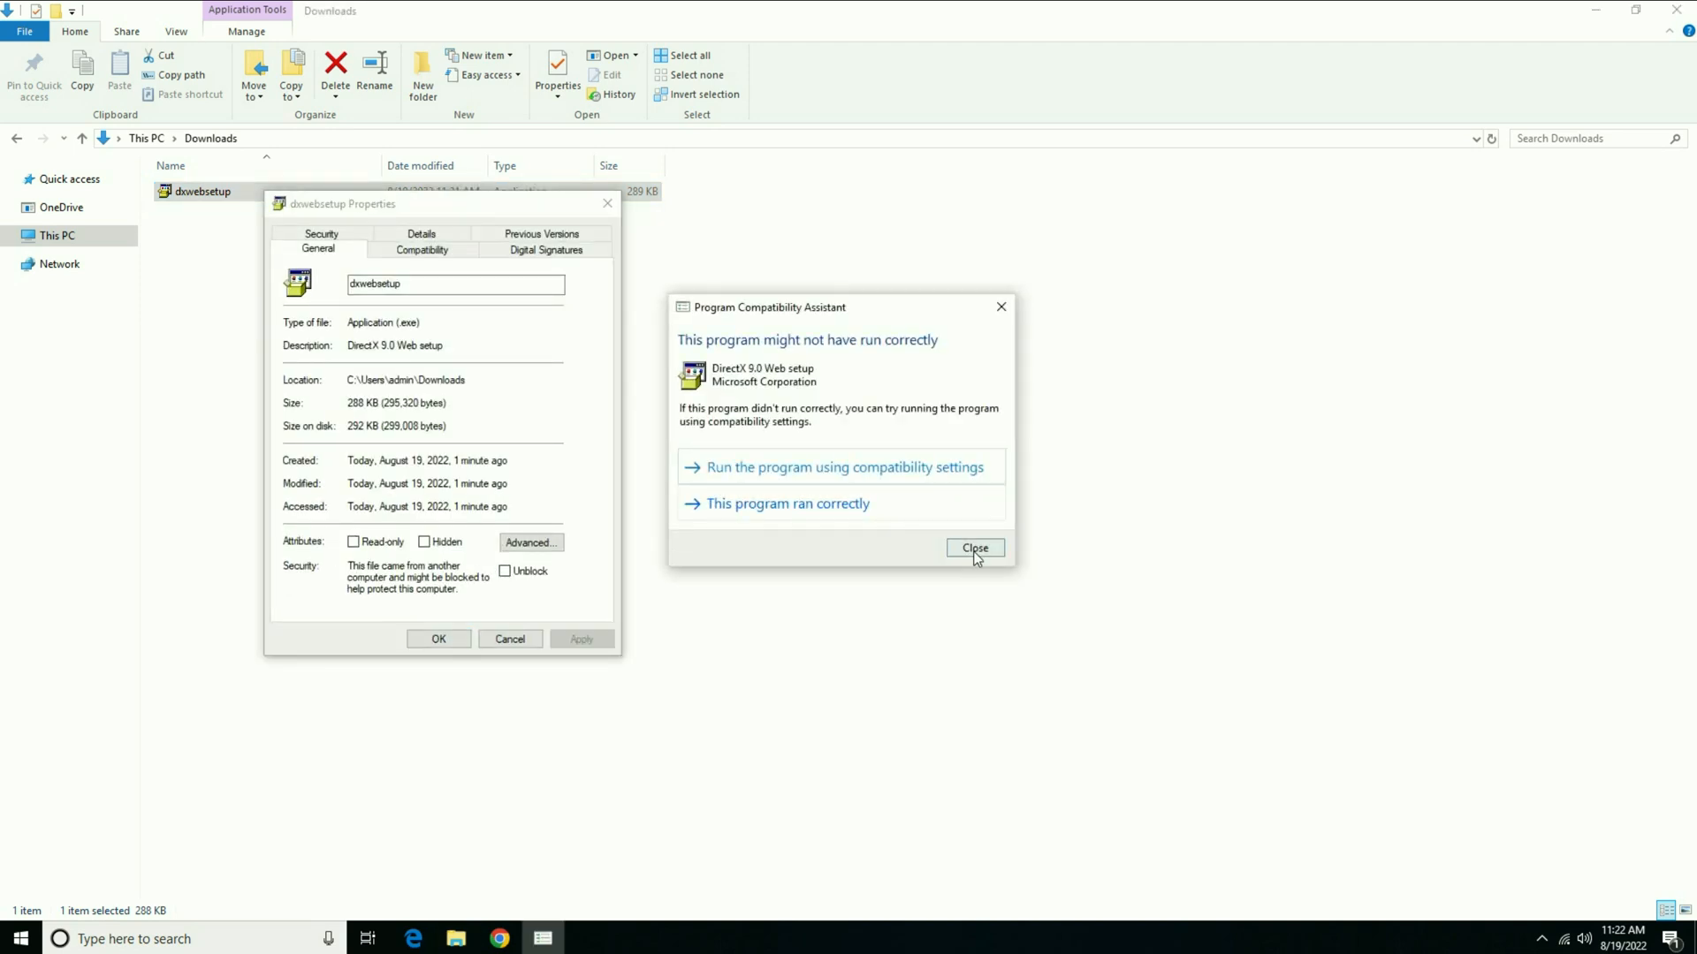
left_click(975, 548)
left_click(505, 570)
left_click(581, 640)
left_click(431, 638)
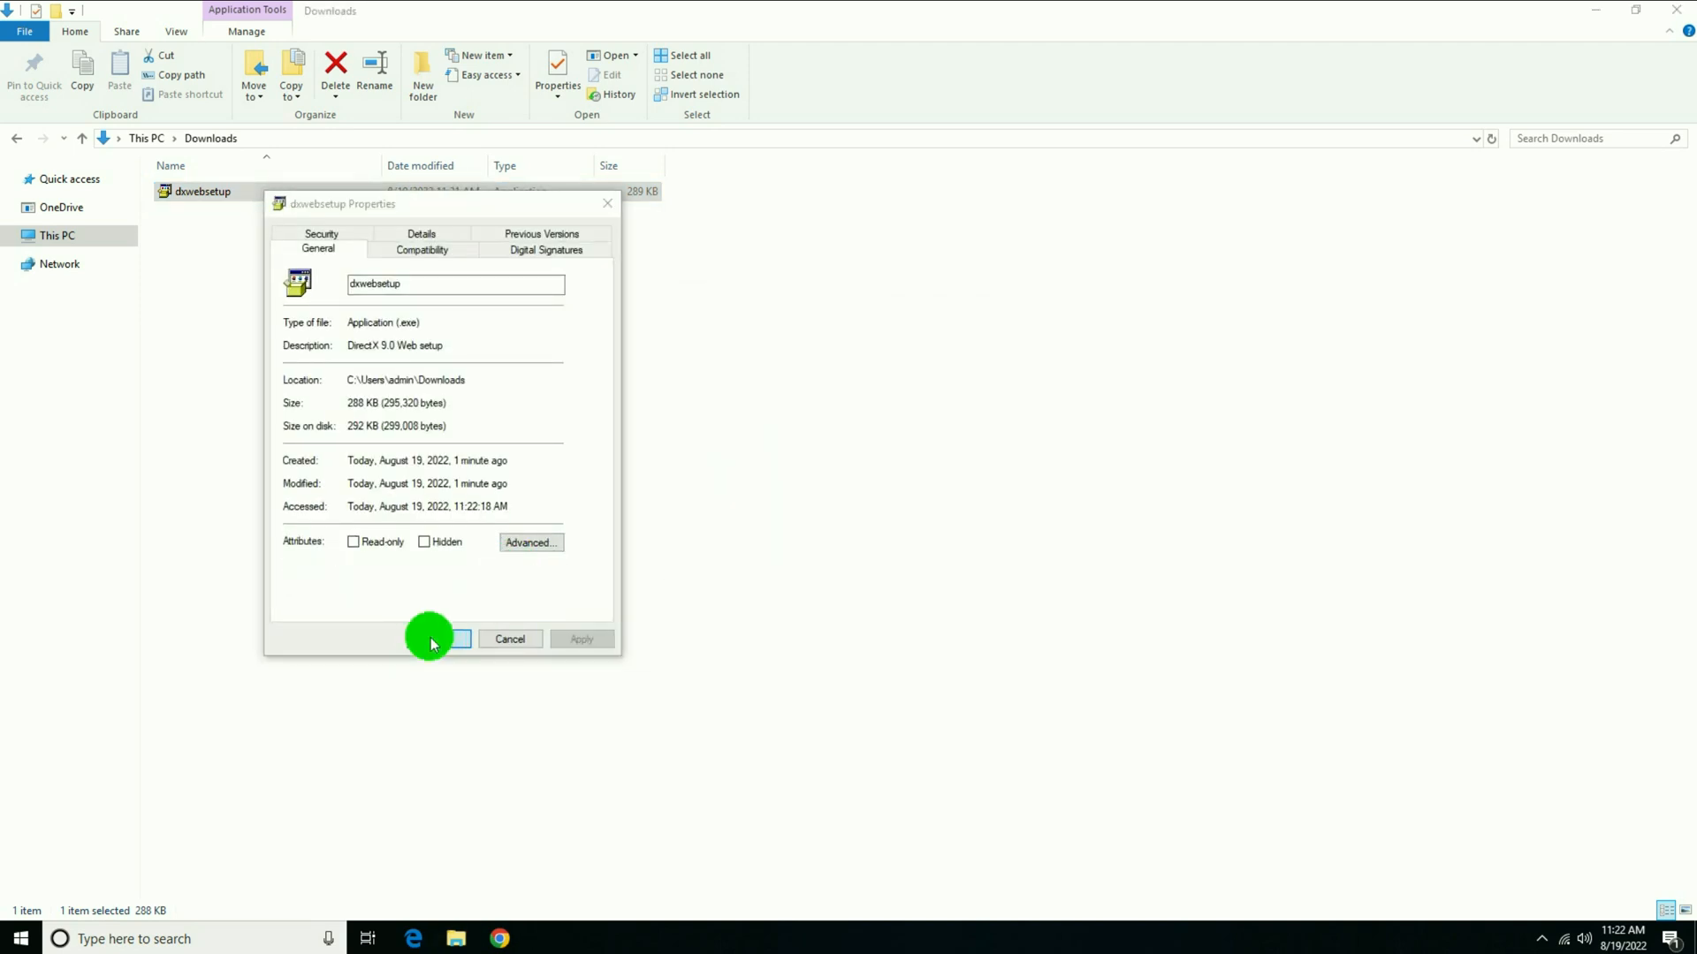
right_click(220, 192)
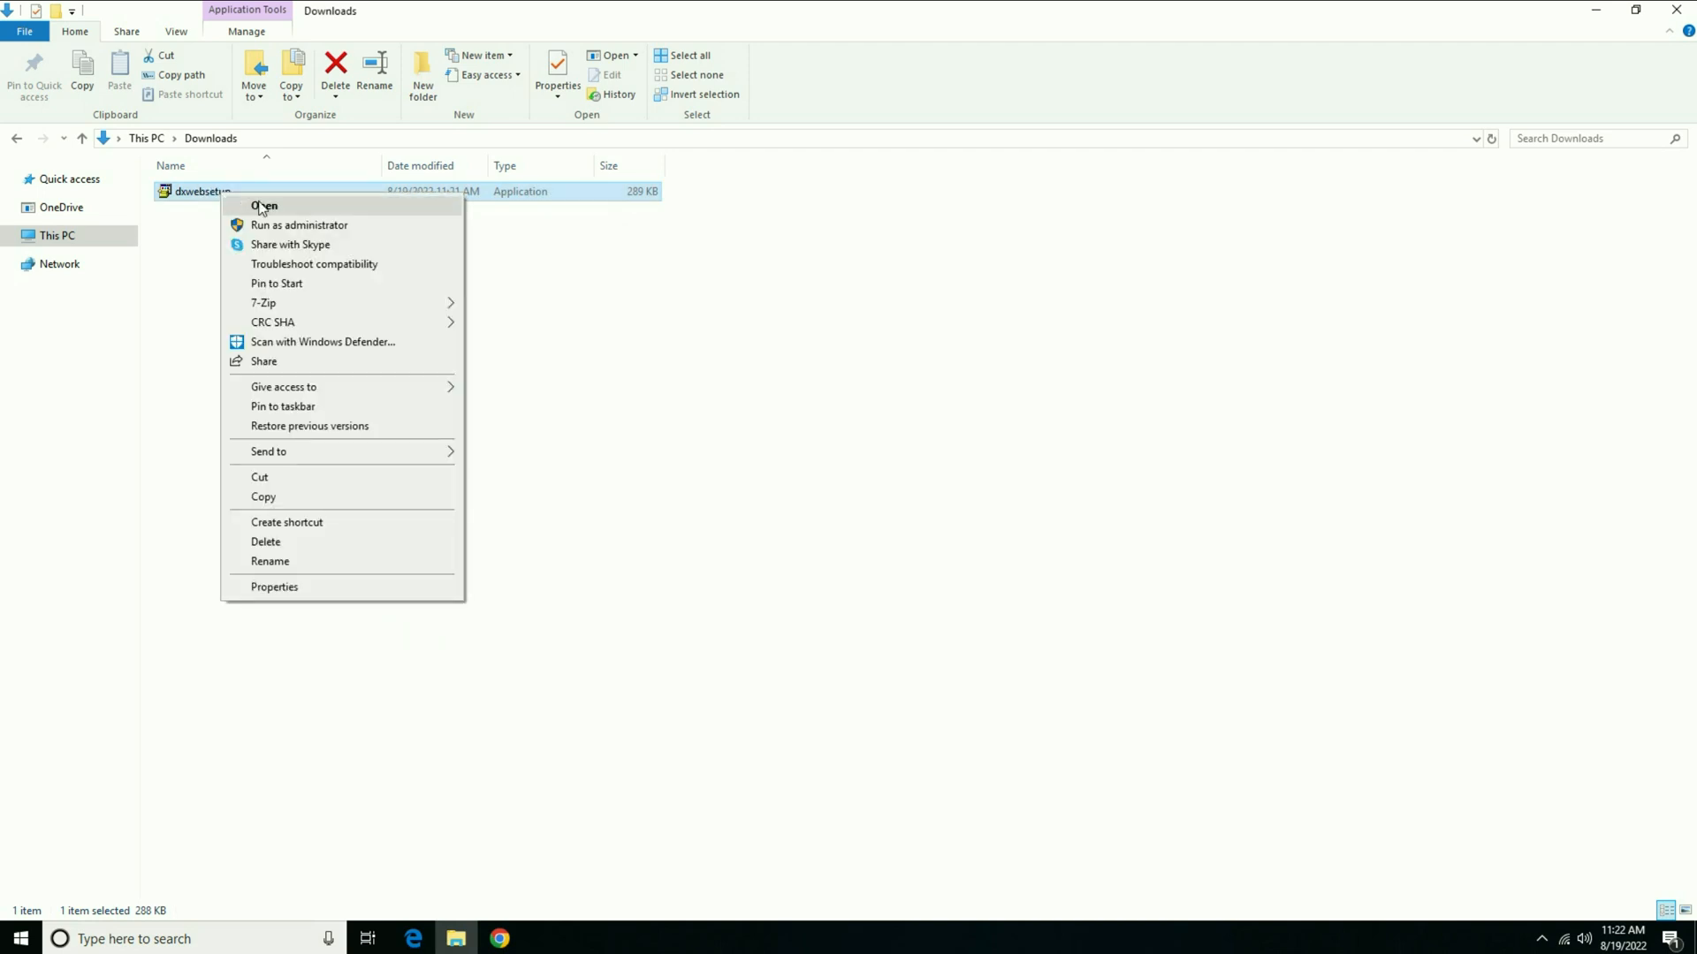
left_click(276, 225)
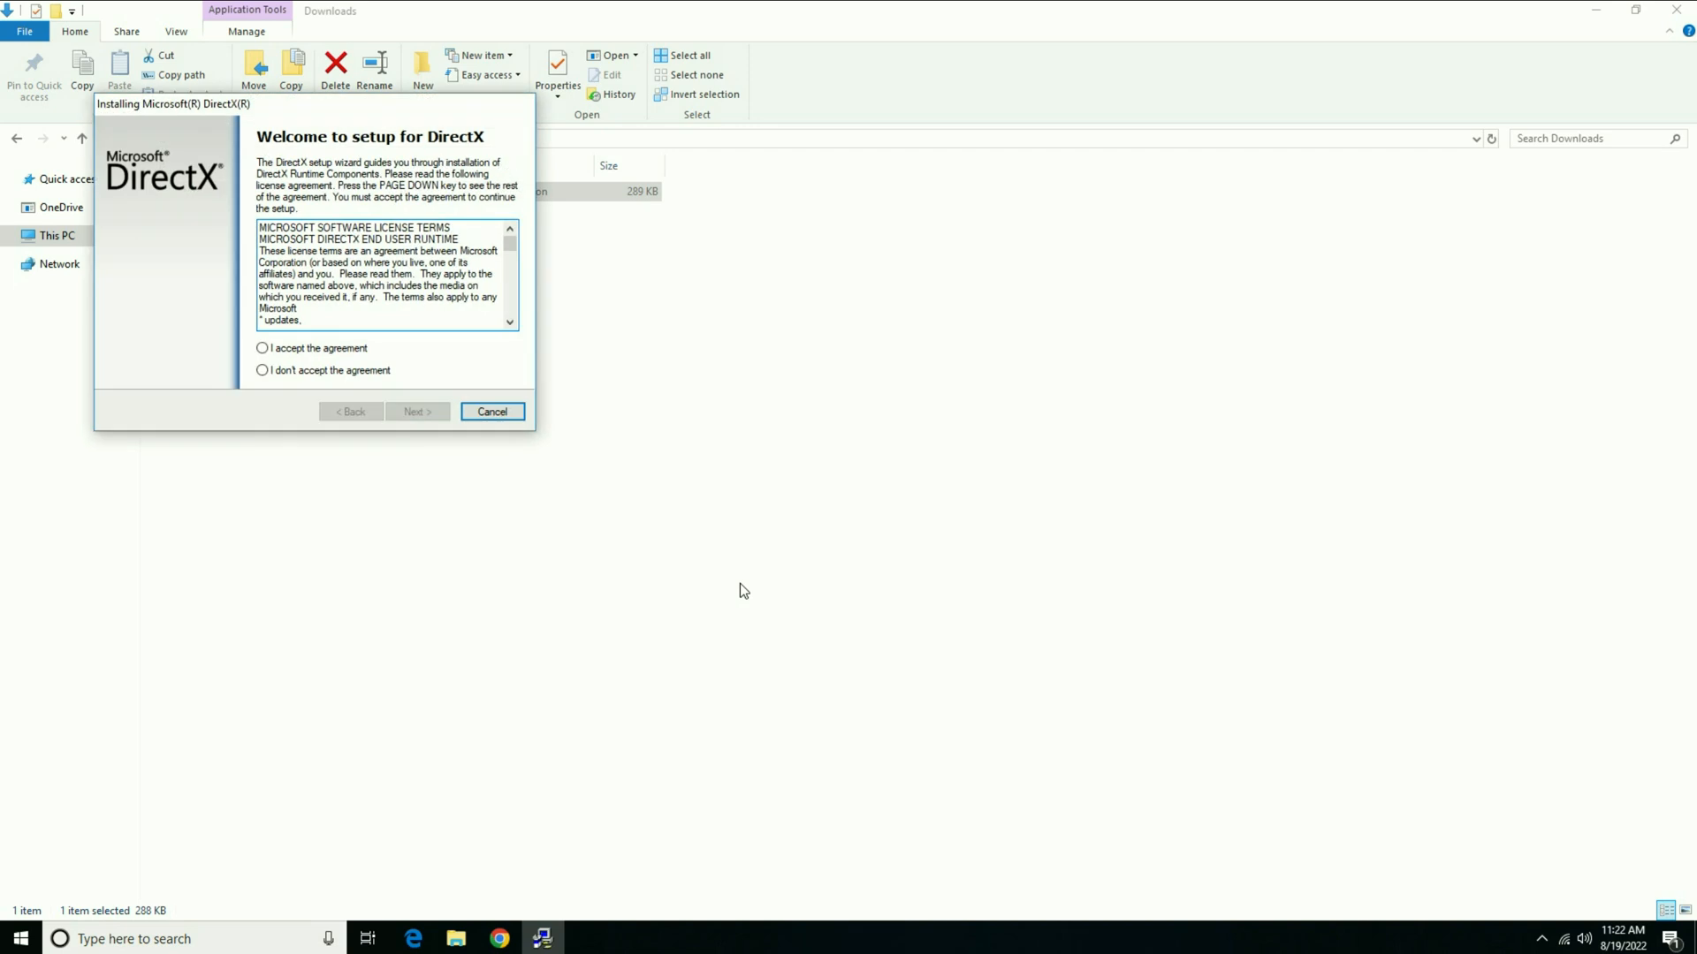
Accept the DirectX license, decline the Bing Bar and start the component installation.
mouse_move(363, 119)
left_mouse_down()
mouse_move(484, 197)
mouse_move(593, 233)
left_mouse_up()
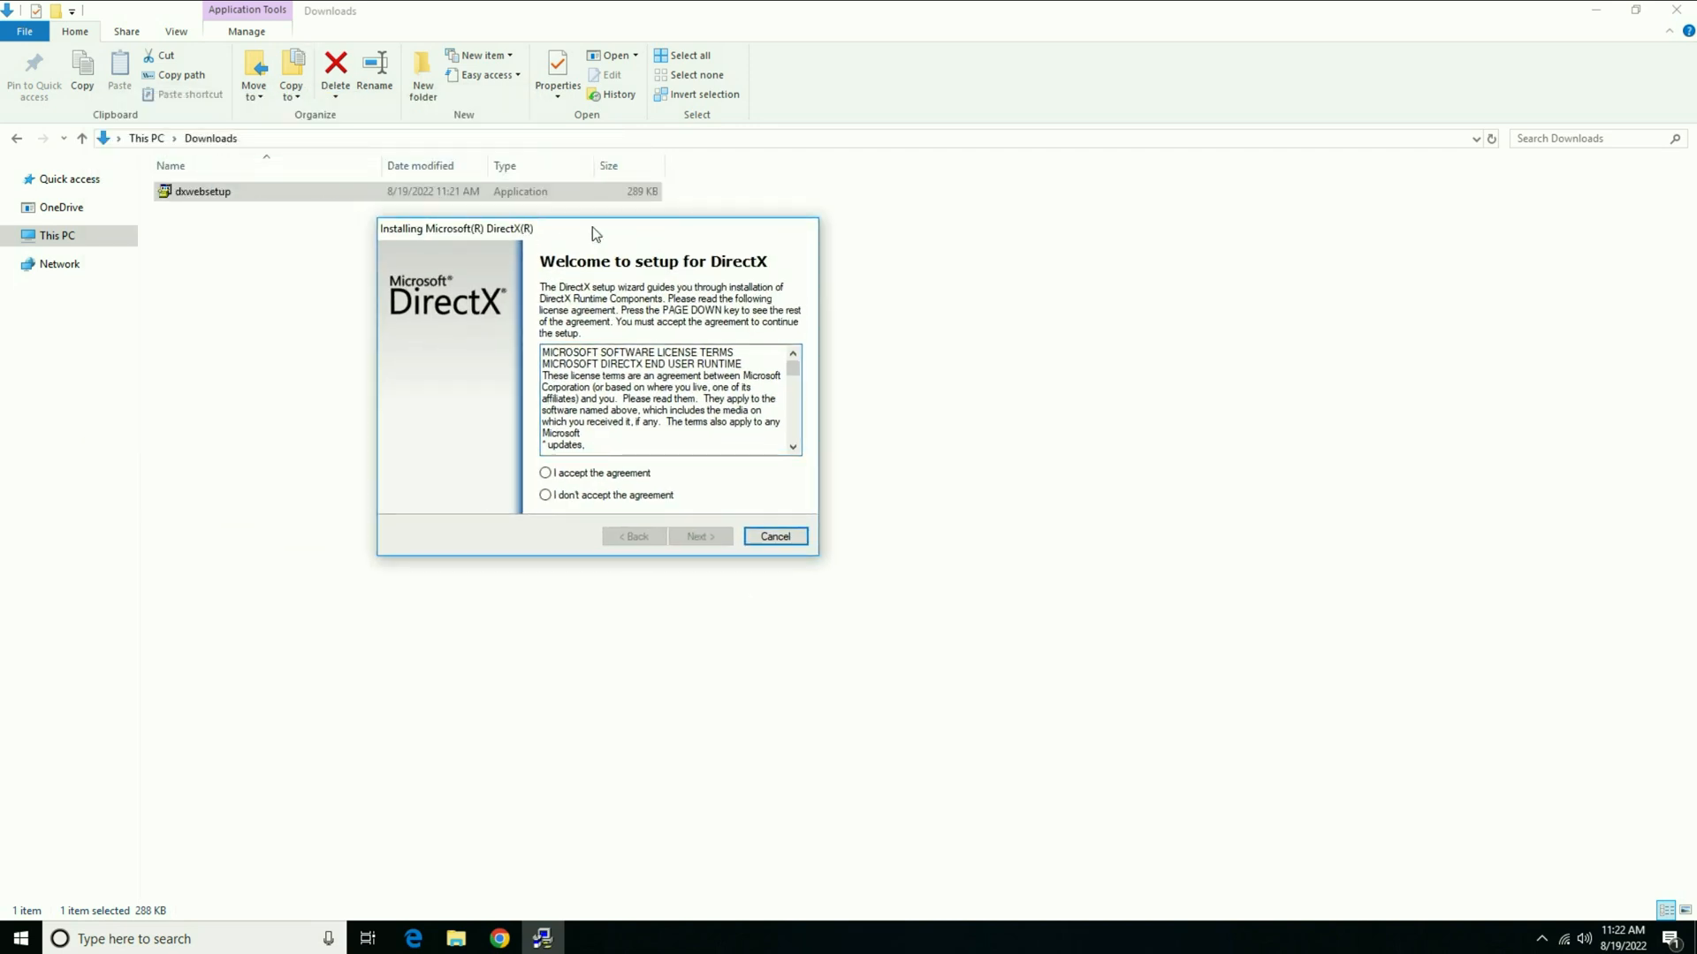
left_click(573, 473)
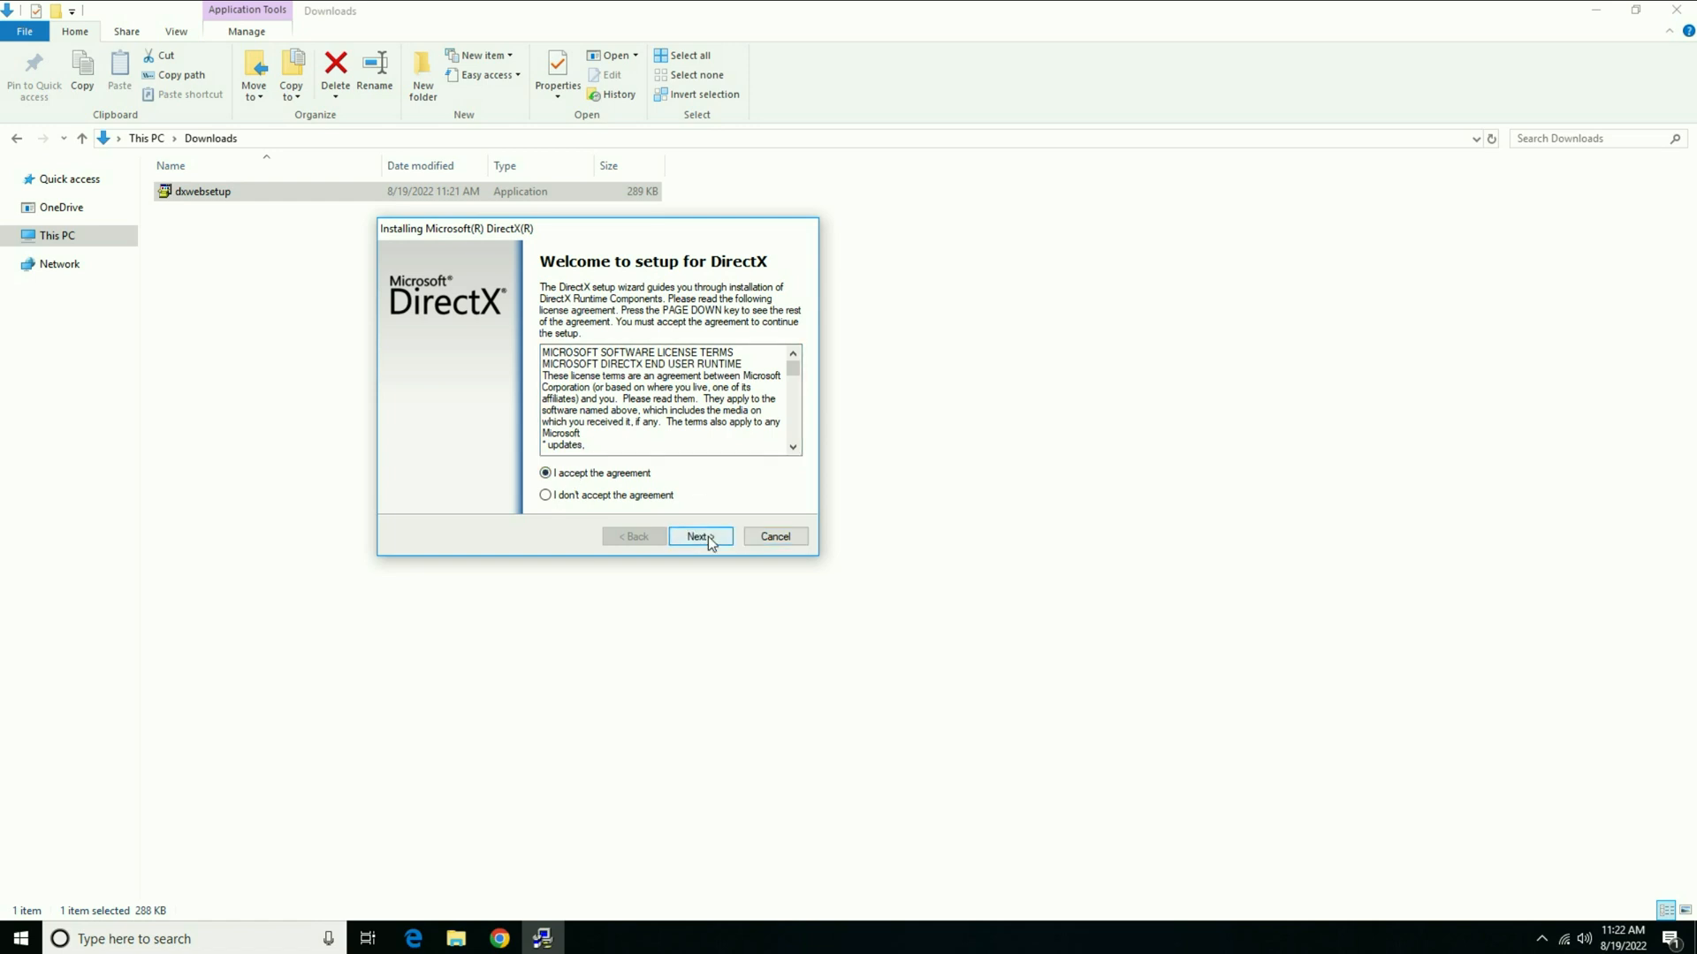
left_click(709, 542)
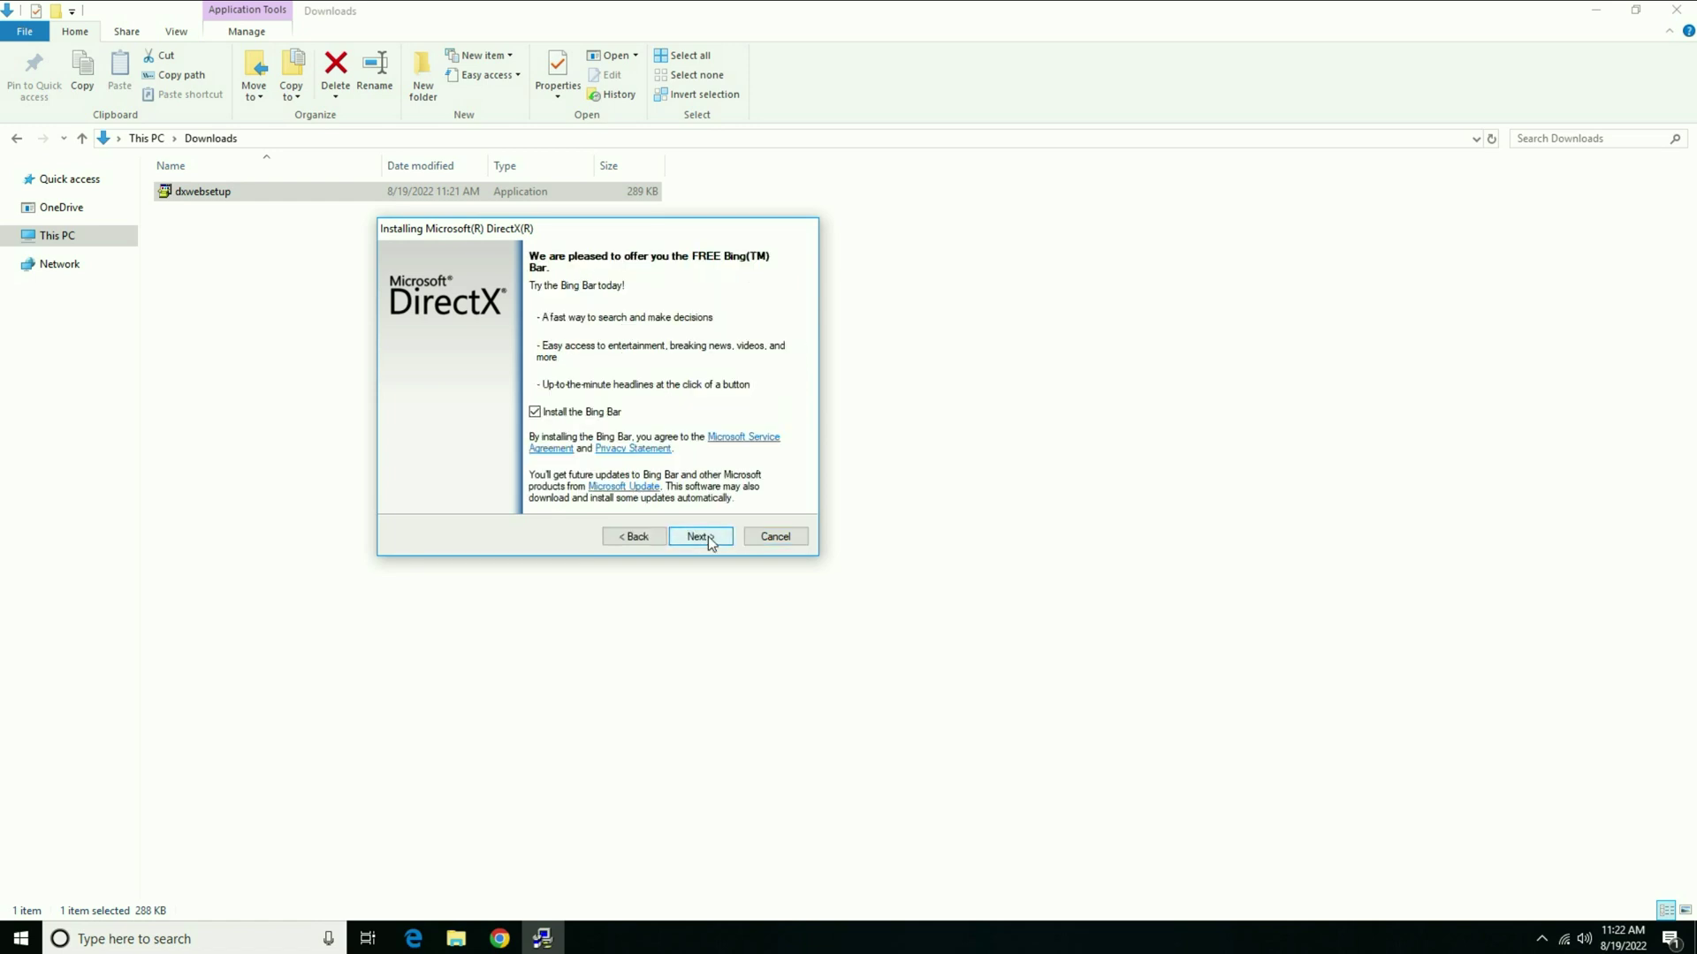
left_click(536, 412)
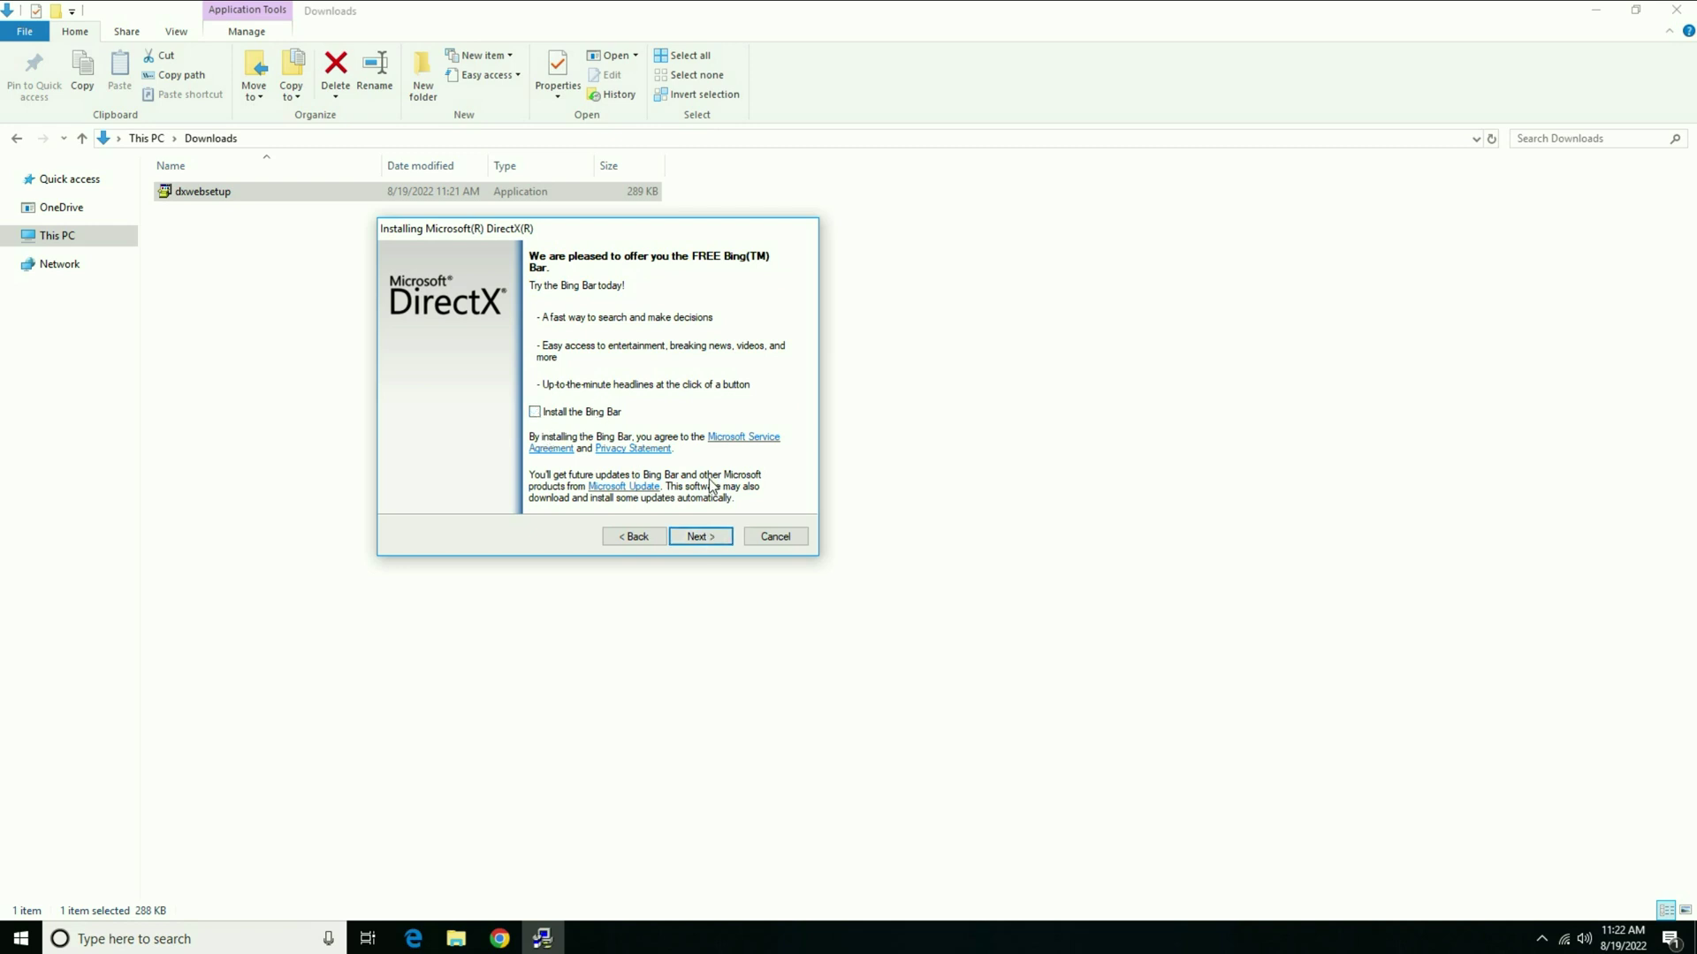
left_click(701, 535)
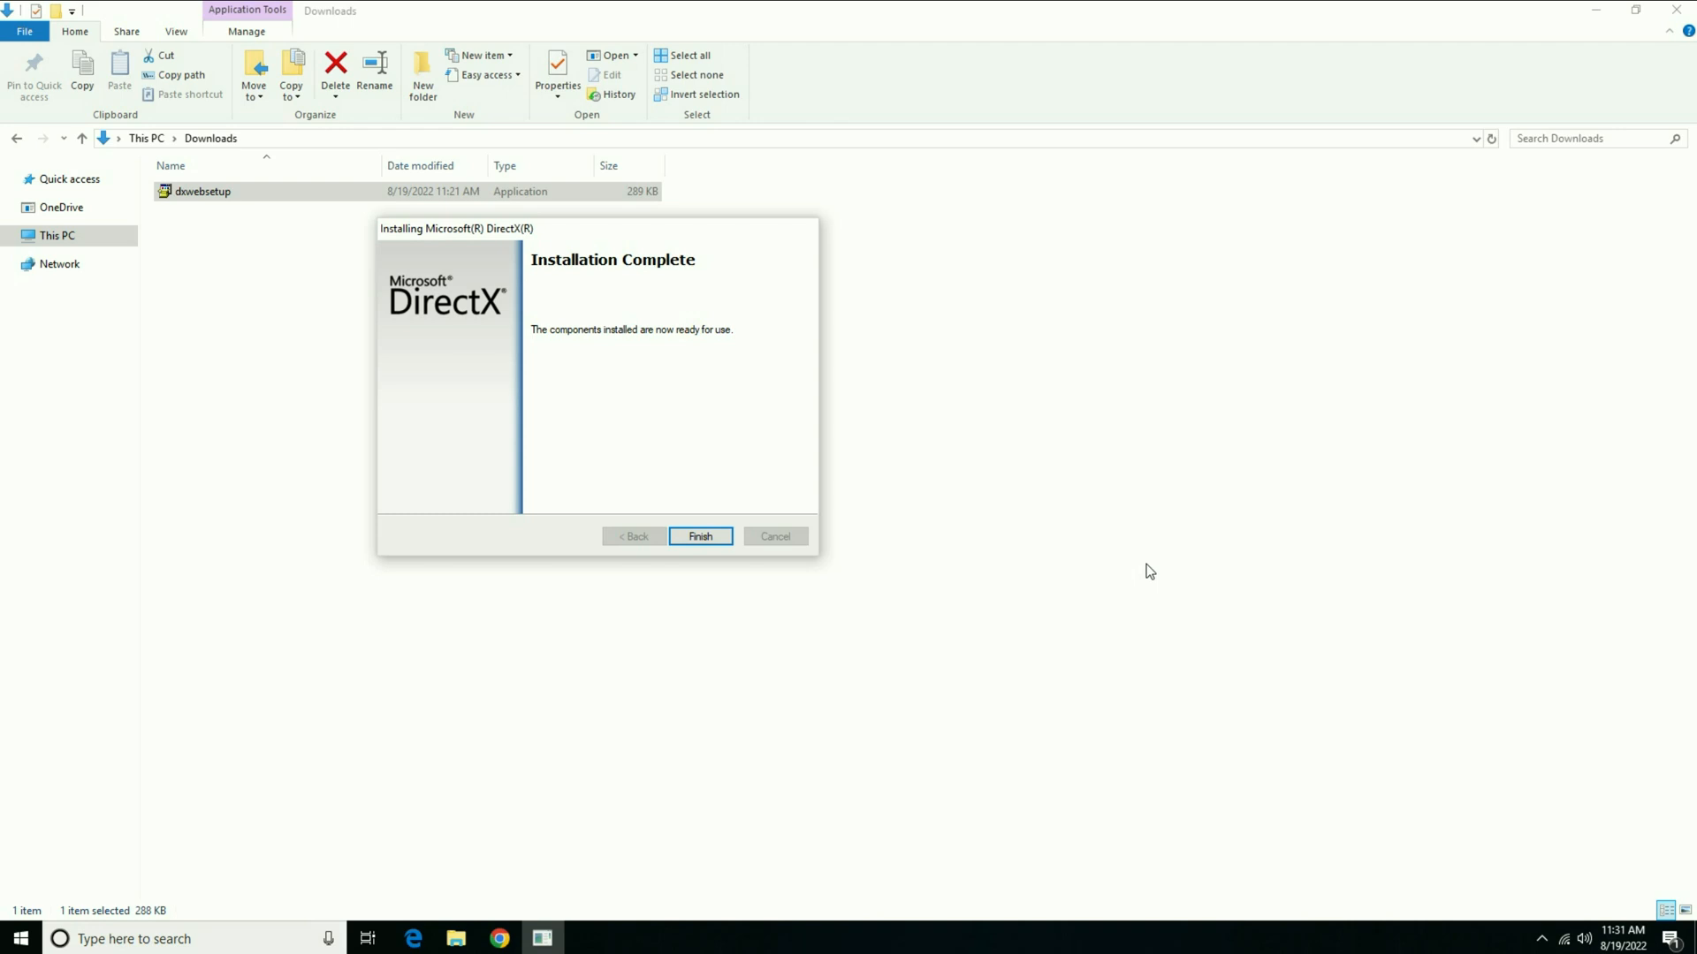
Finish the DirectX installer, close Downloads and minimize Chrome to the desktop.
left_click(711, 538)
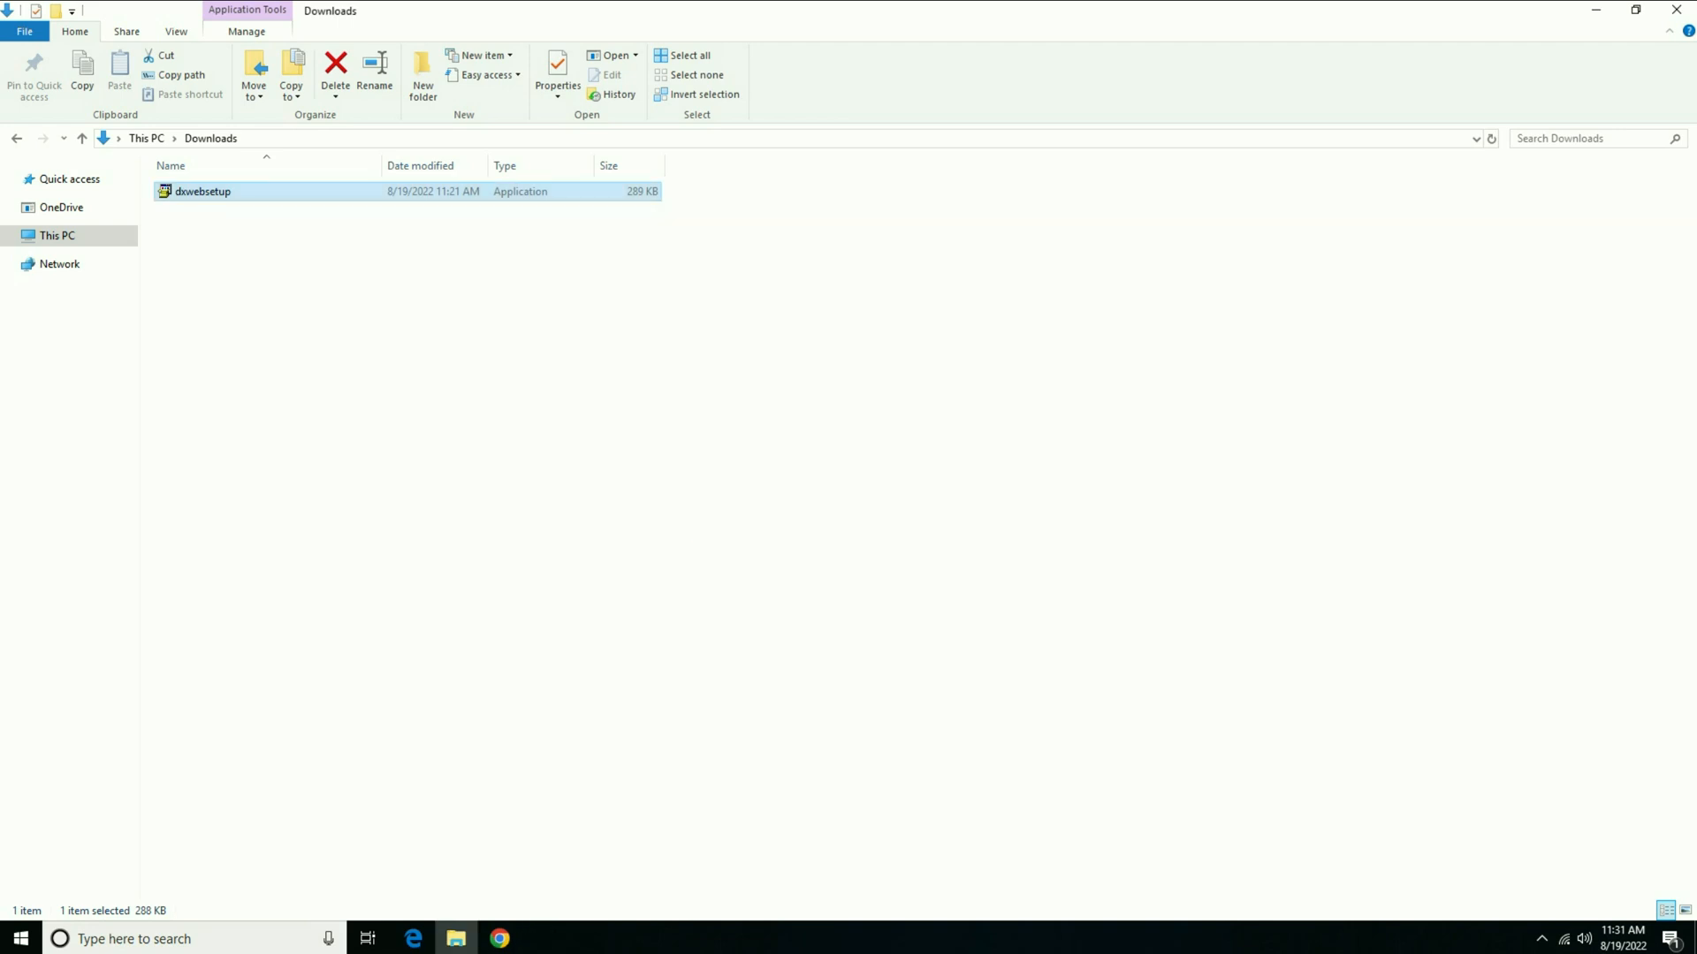
left_click(498, 939)
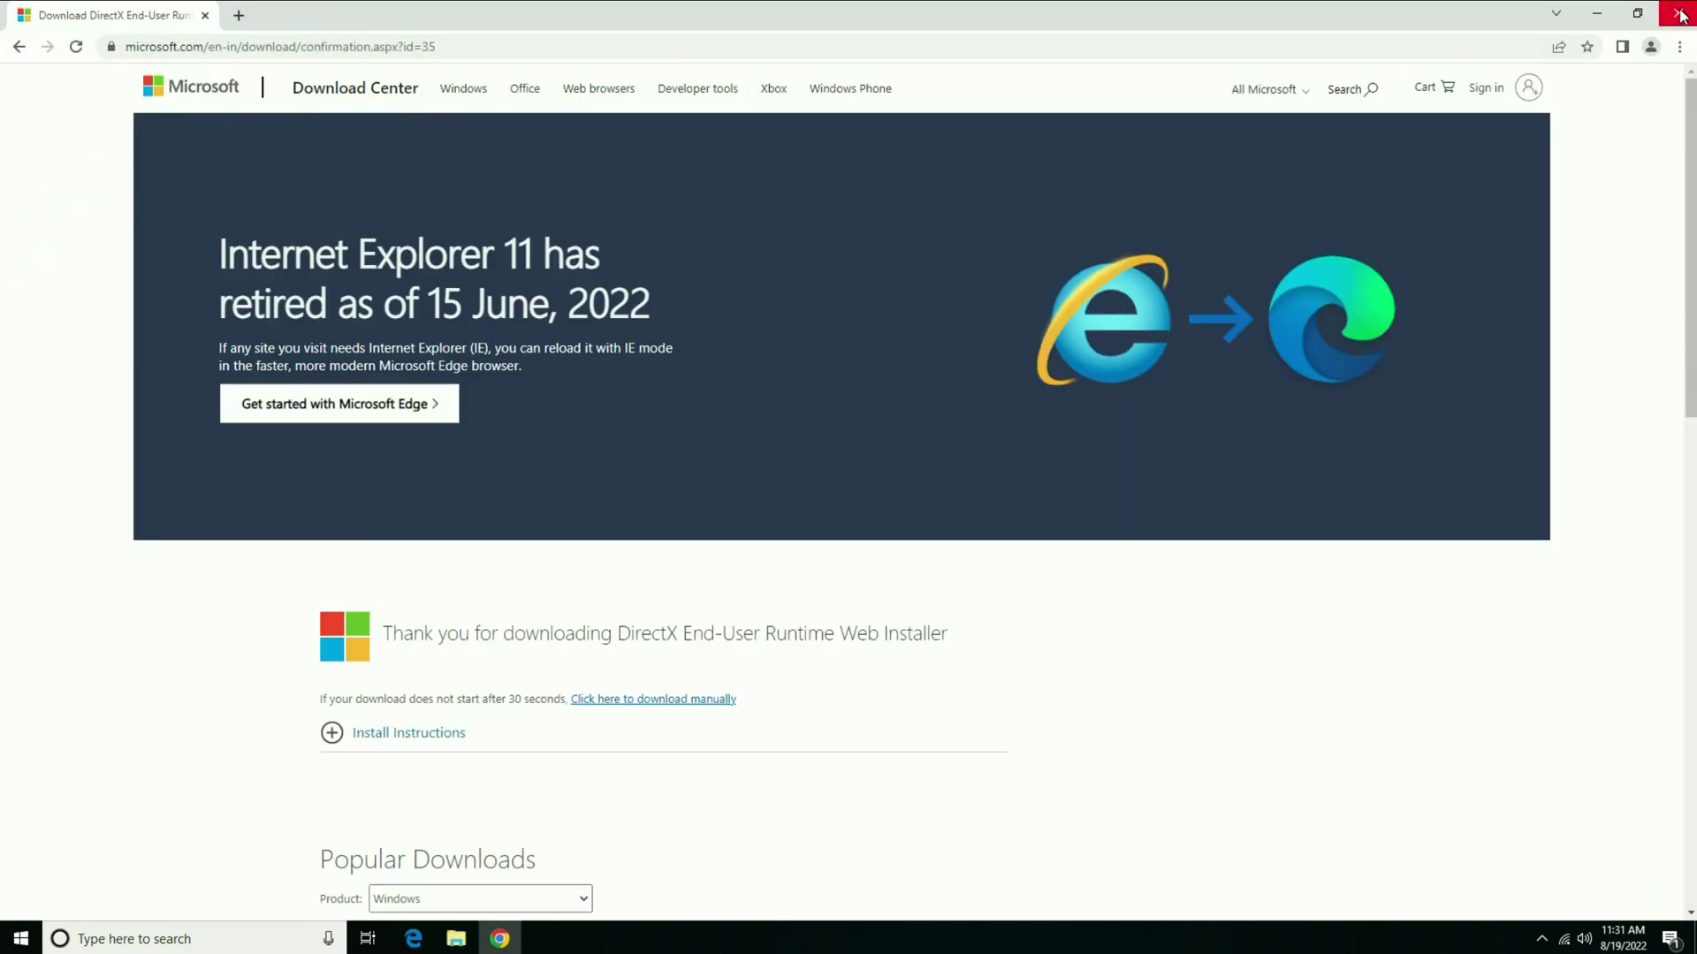
left_click(1600, 15)
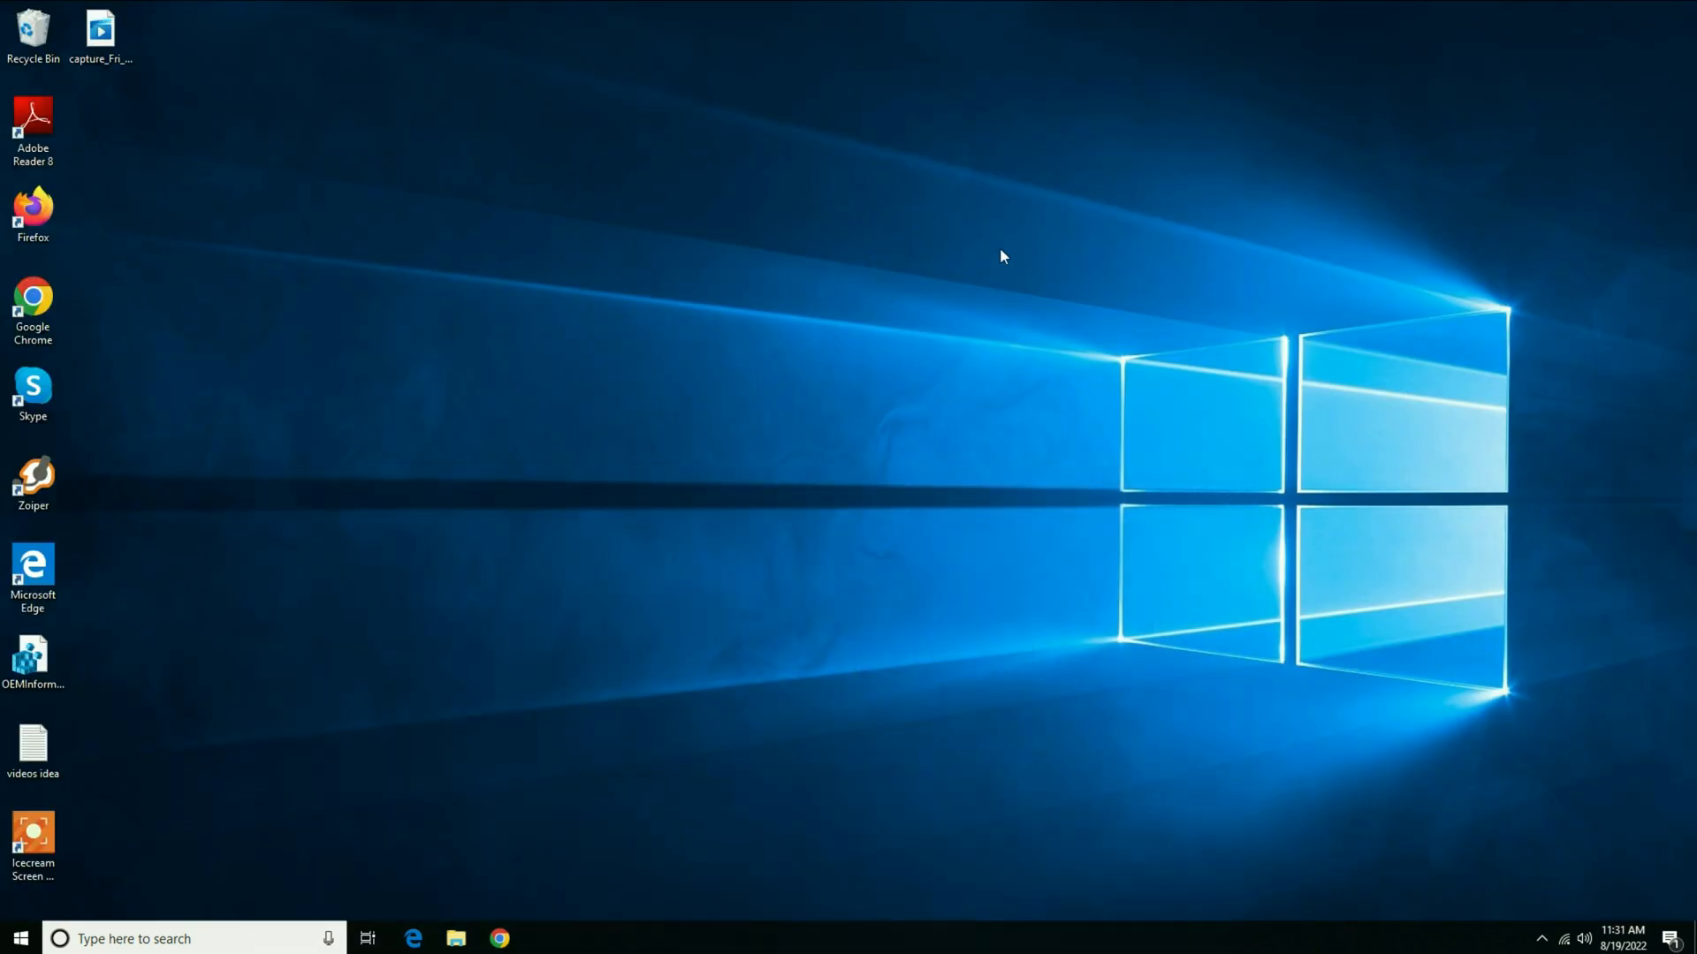